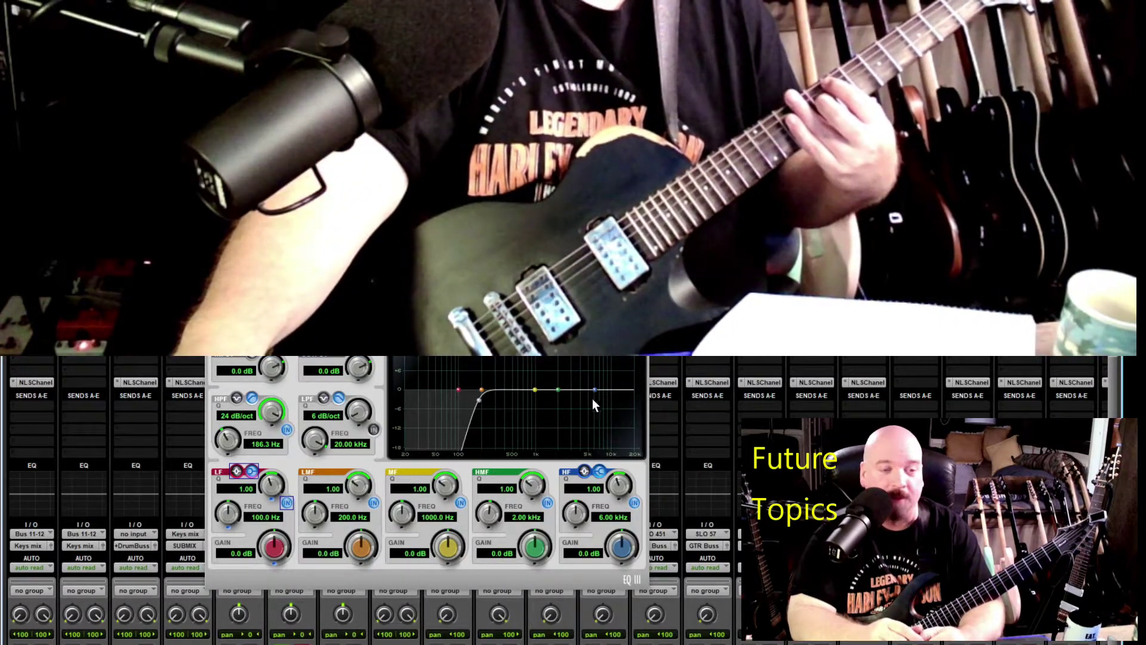
drag(595, 389, 594, 384)
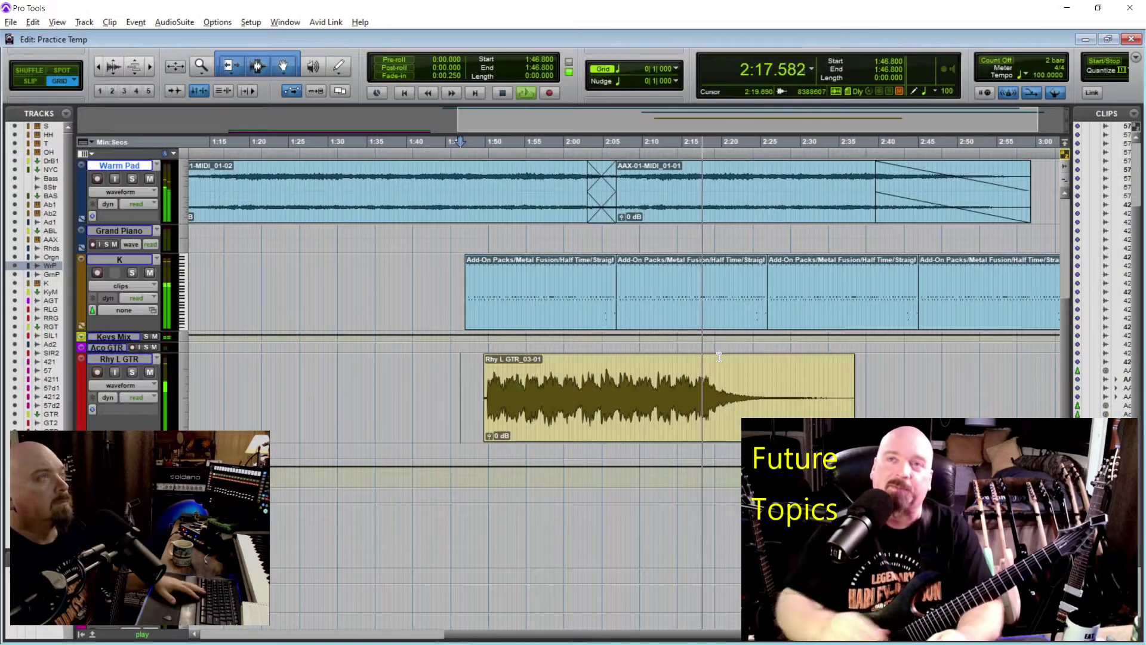
Stop playback, copy the Rhy L GTR clip's decaying tail from 2:19.200 to 2:42.000, and paste it on the empty lower track at 1:50.400.
key(space)
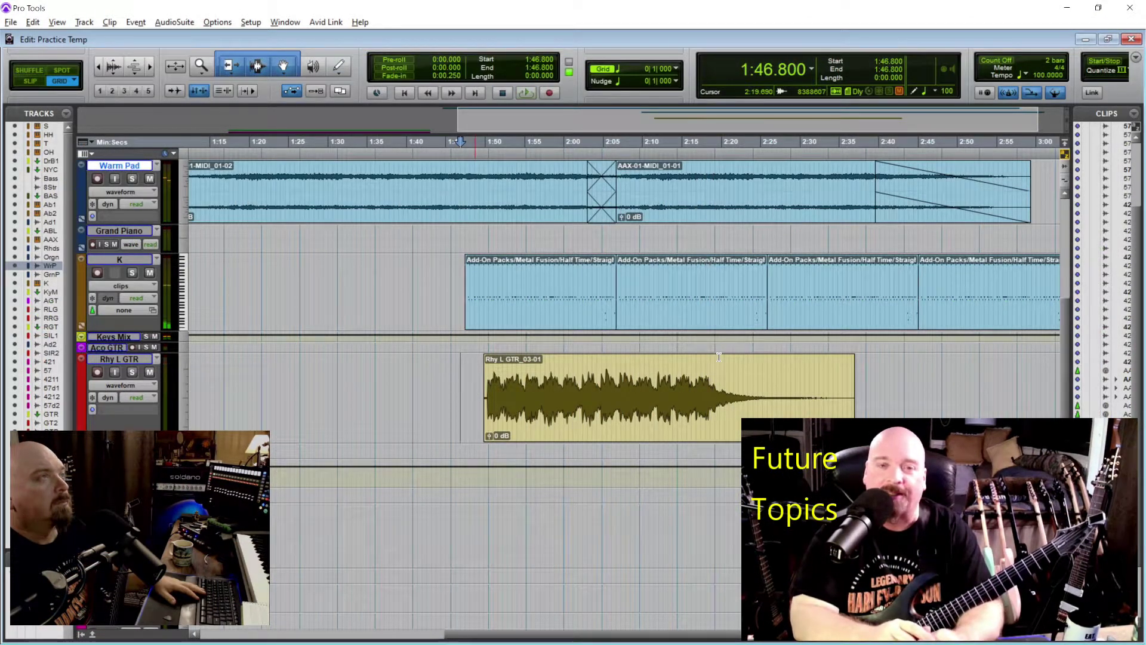
drag(715, 362, 884, 364)
right_click(884, 364)
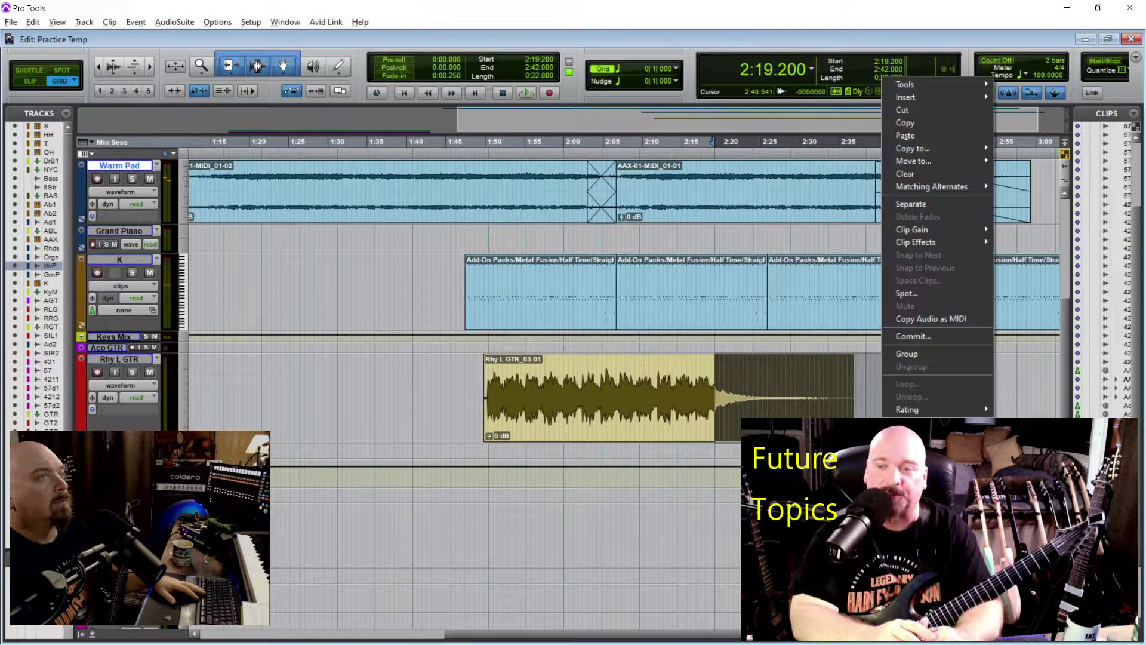
click(908, 124)
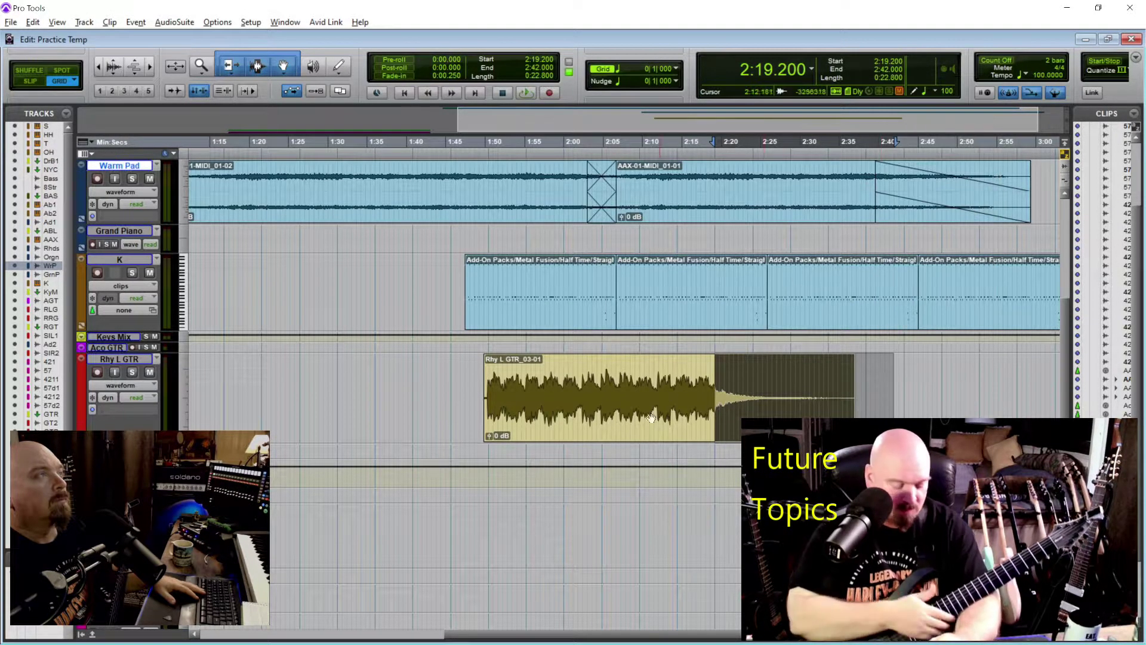
click(488, 509)
right_click(488, 508)
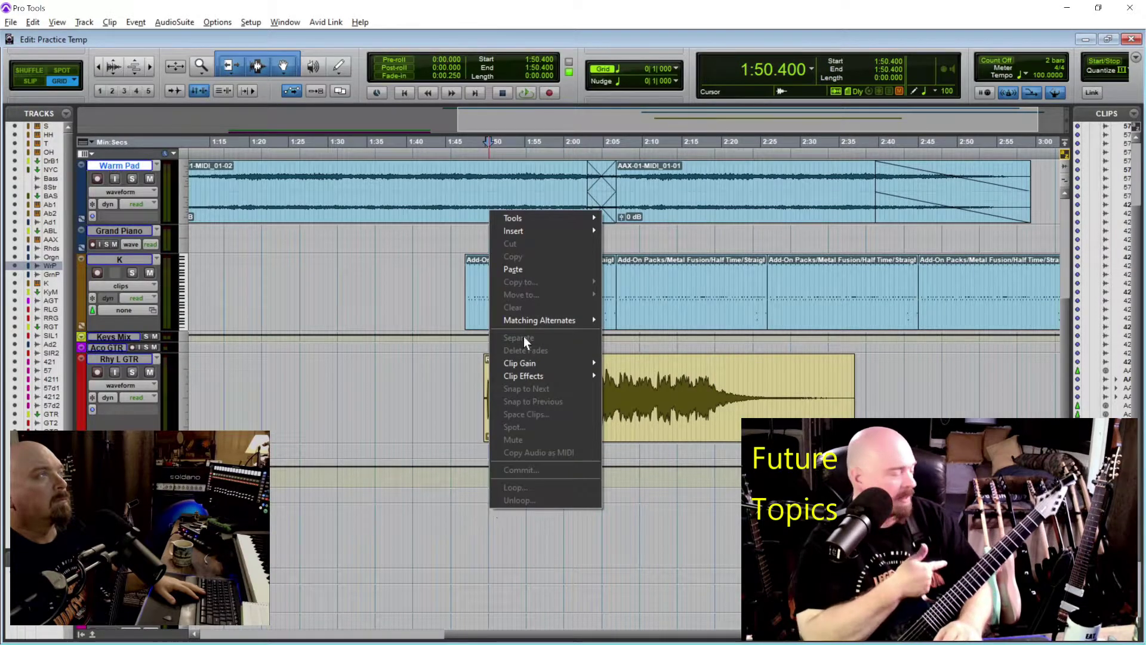
click(508, 270)
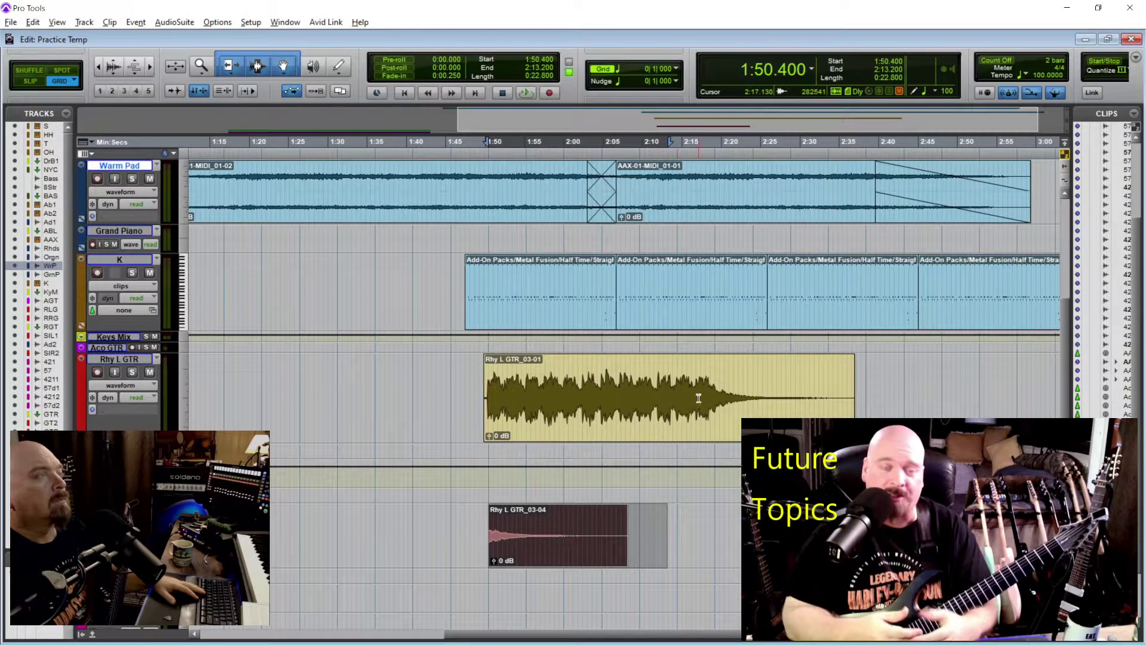
Paste a second copy of the guitar tail on the same lower track at 2:09.600.
click(639, 519)
right_click(638, 520)
click(645, 280)
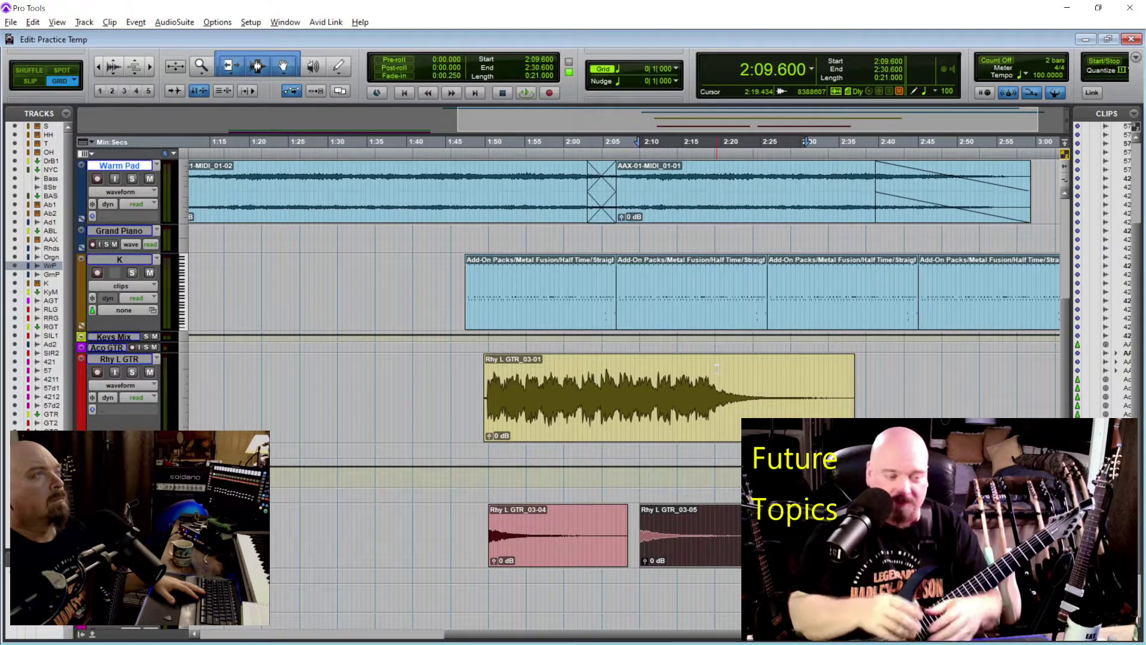
Cut the decaying tail from 2:19.200 to 2:43.200 out of the original Rhy L GTR clip.
drag(716, 368, 900, 412)
right_click(900, 412)
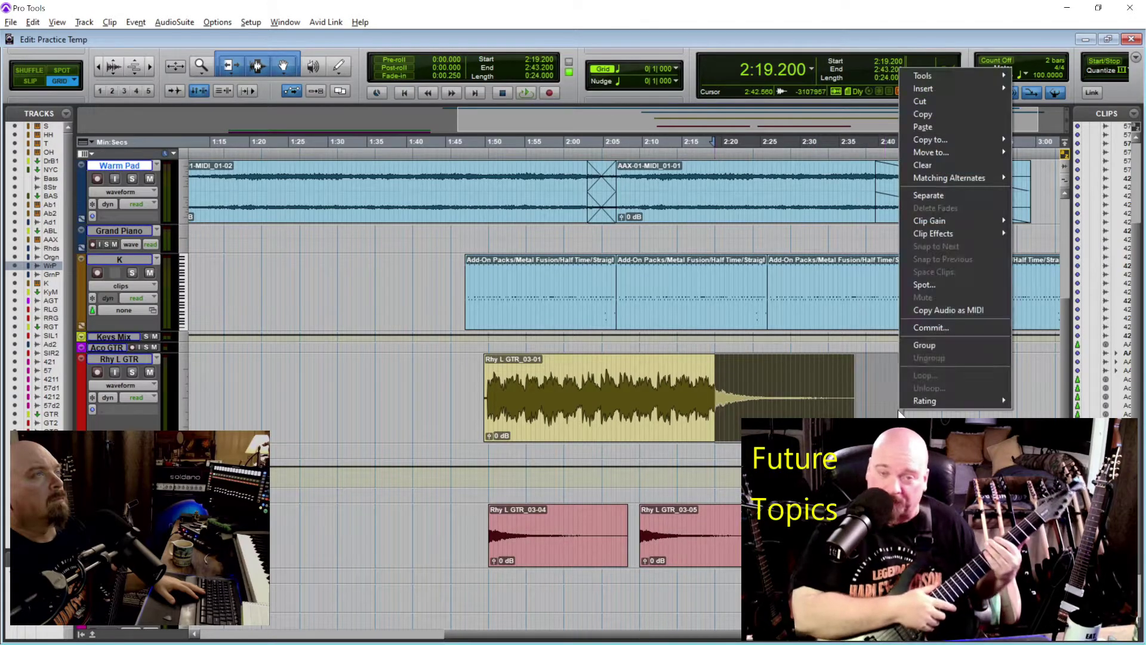
click(914, 102)
Render the second pasted tail with AudioSuite Reverse and move it directly ahead of the first pasted tail.
click(698, 561)
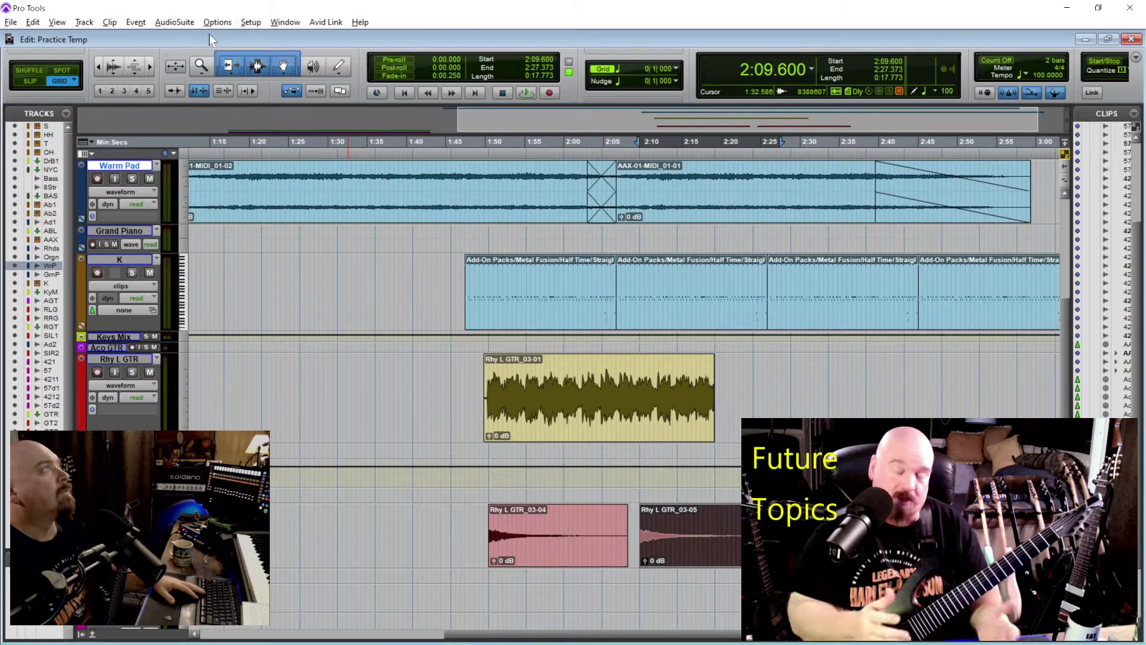
click(158, 23)
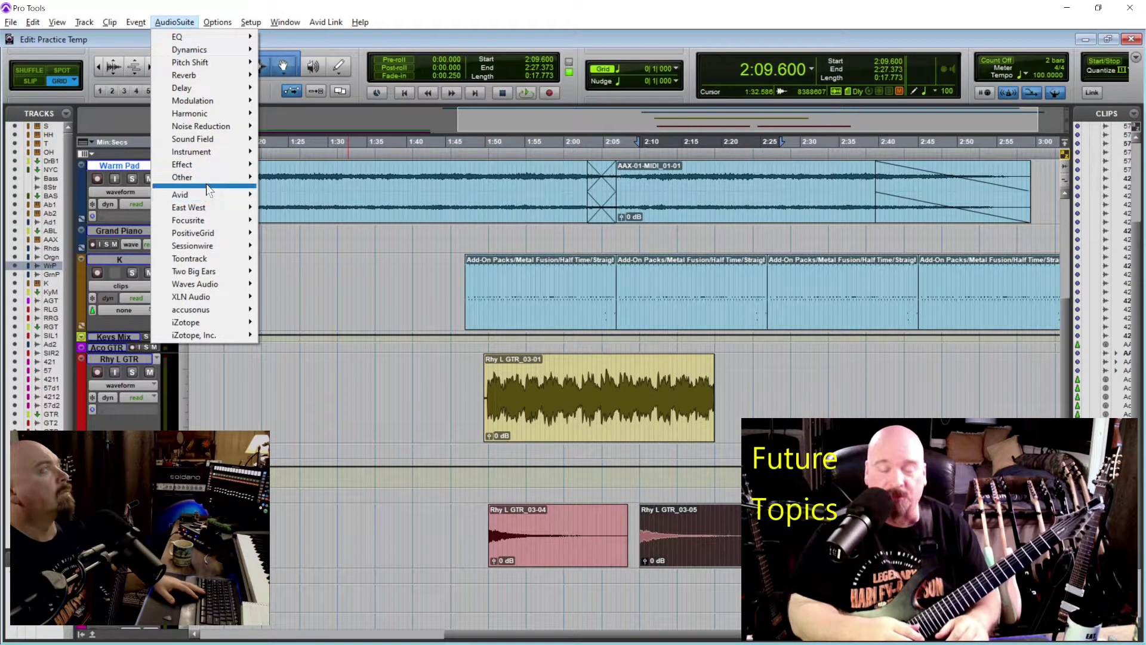
mouse_move(209, 178)
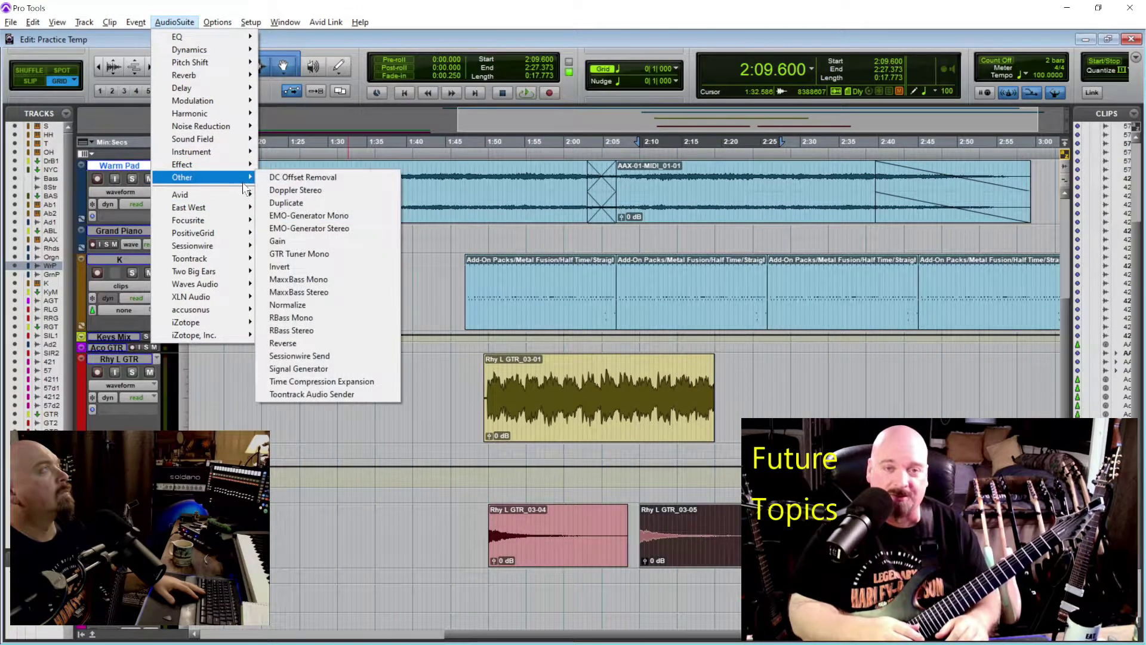
click(306, 342)
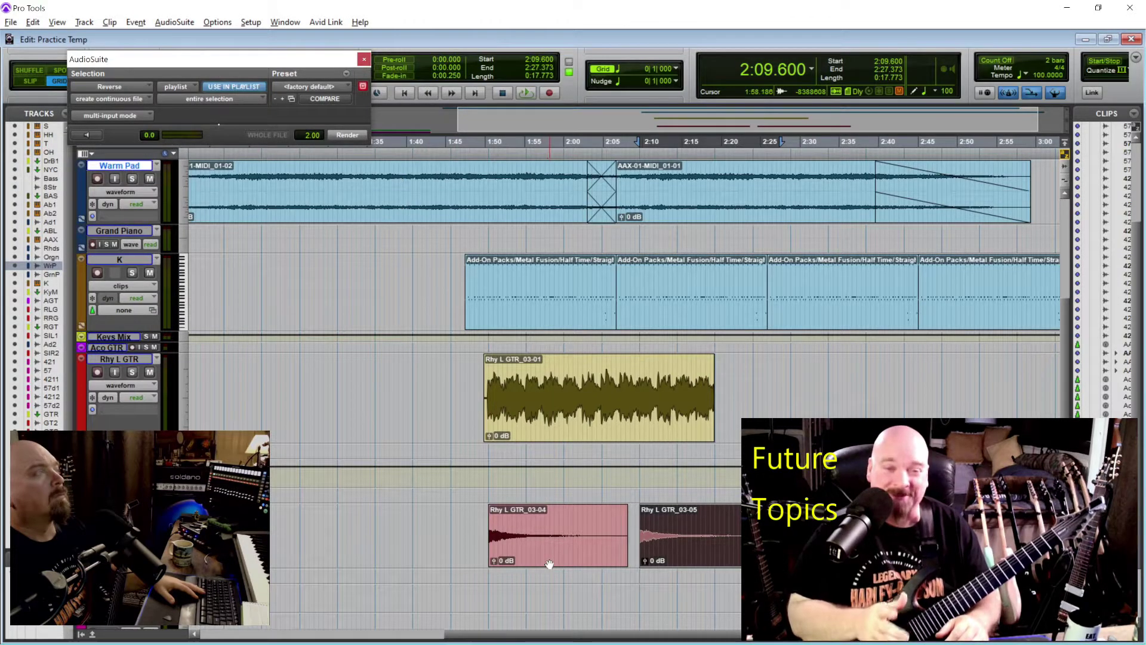
click(347, 137)
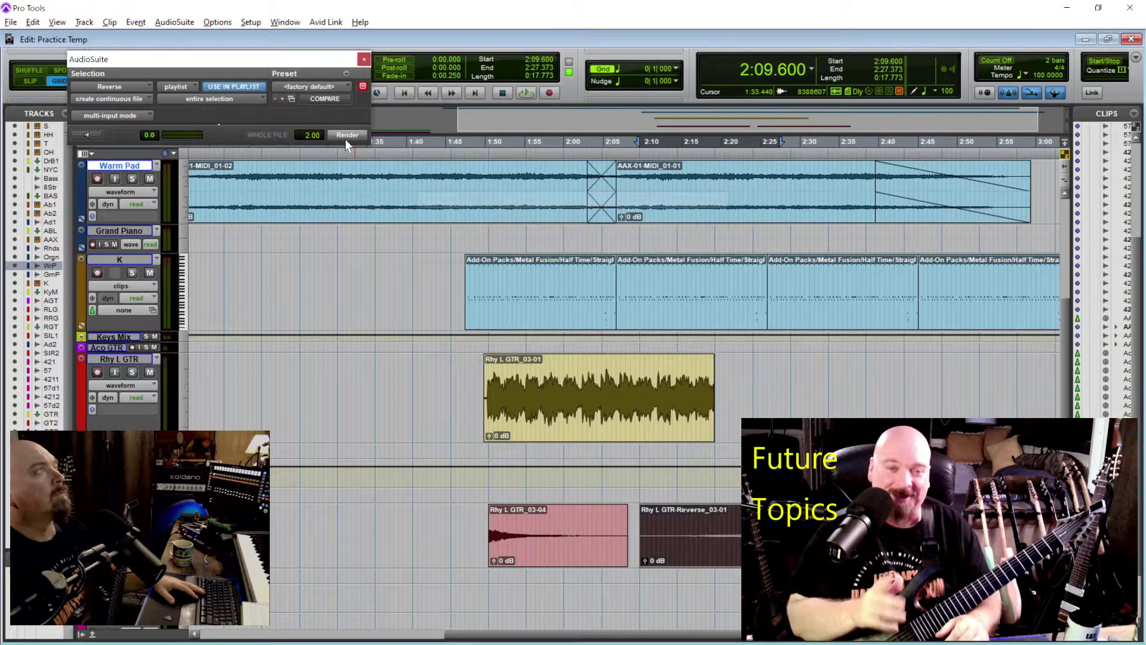
drag(706, 547, 415, 544)
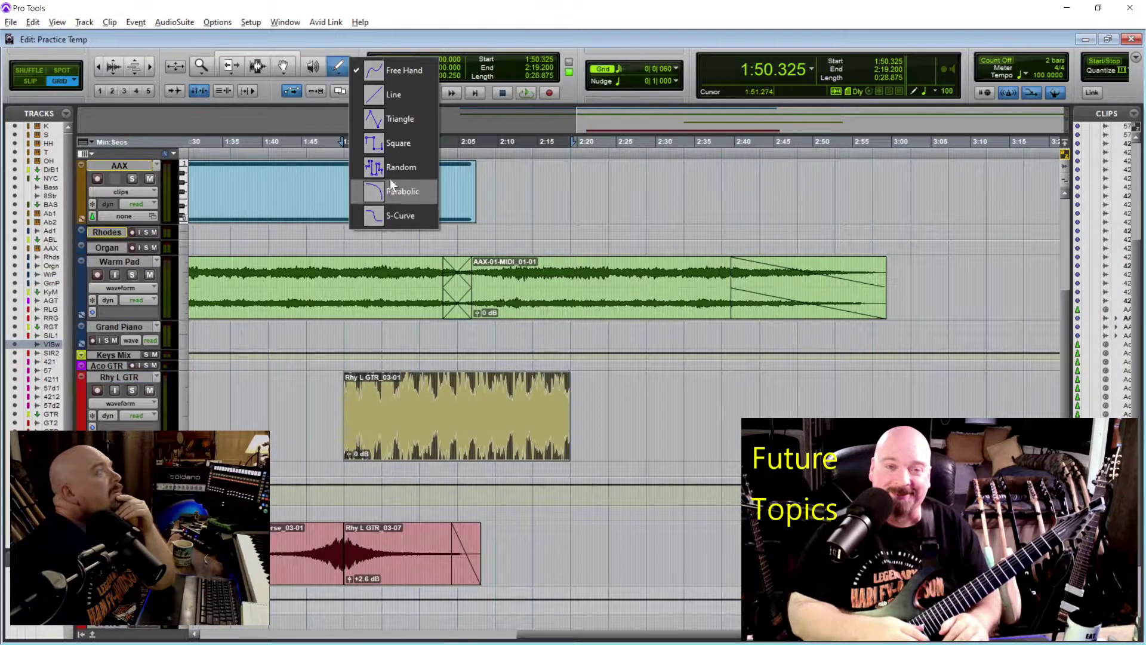
Draw a wavy Free Hand automation curve in the lane beneath the reversed and normal guitar tail clips.
click(375, 70)
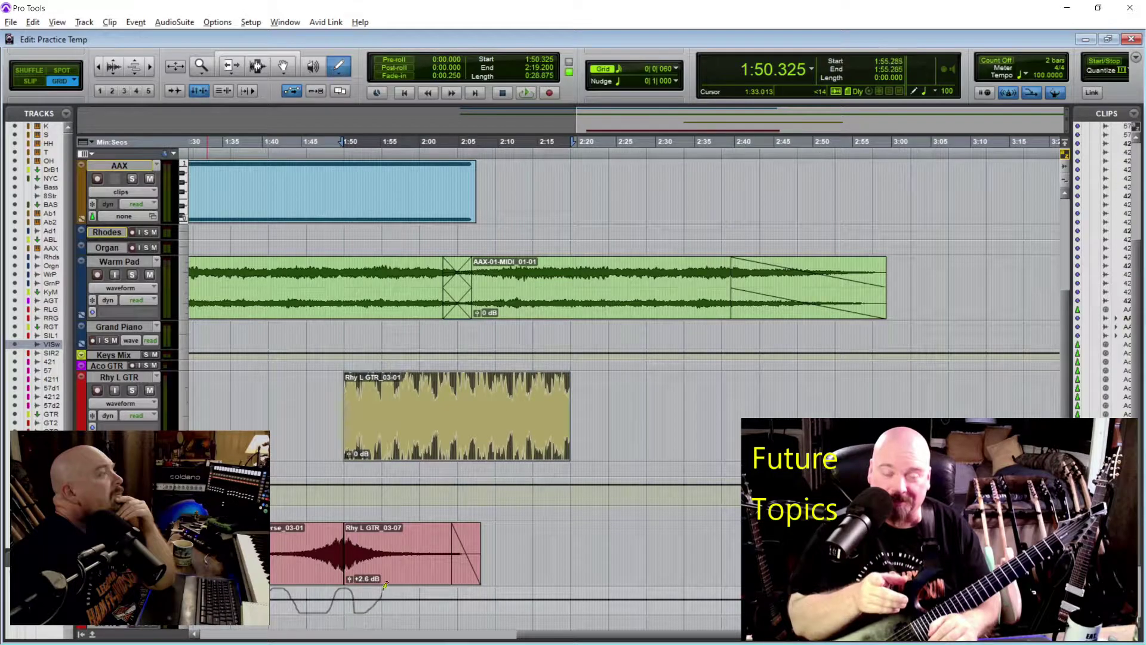
mouse_move(450, 587)
mouse_down()
mouse_move(463, 609)
mouse_move(478, 606)
mouse_up()
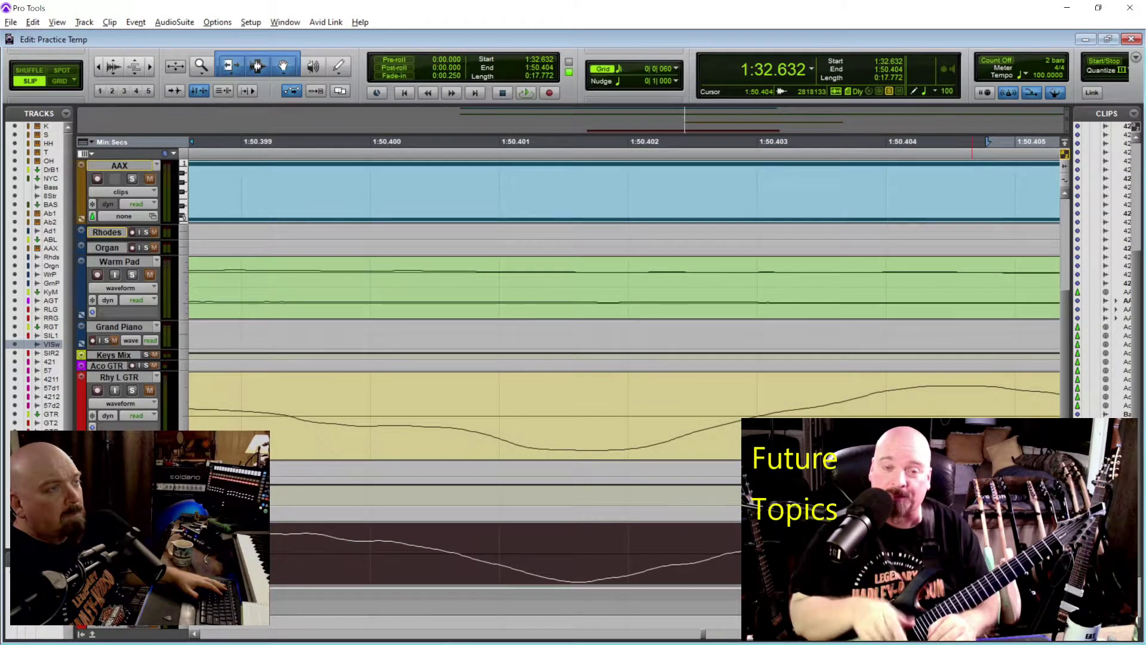
Crossfade the join between the reversed and normal guitar tails at 1:50.404 over 0.001 seconds.
click(955, 569)
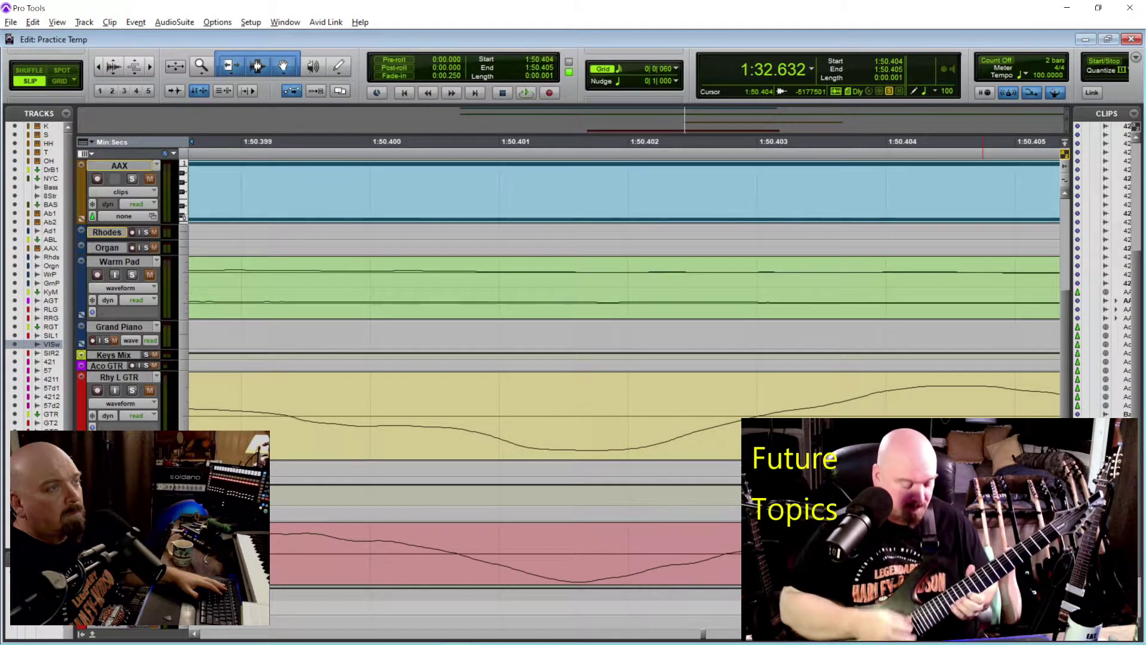
click(910, 142)
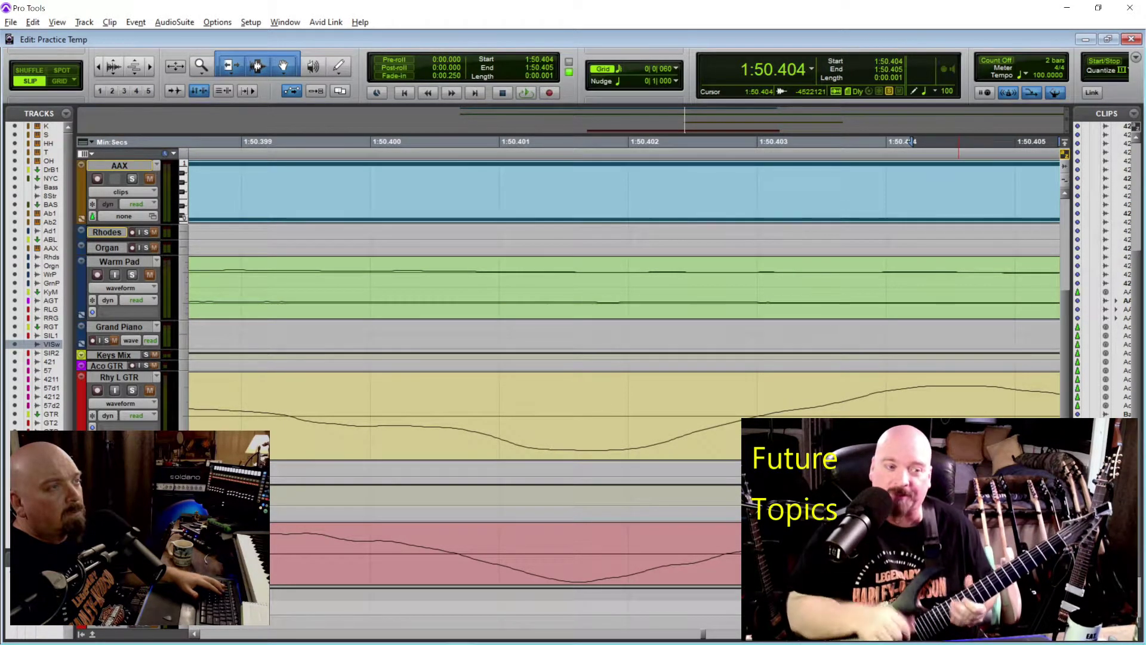
key(ctrl+[)
key(ctrl+[)
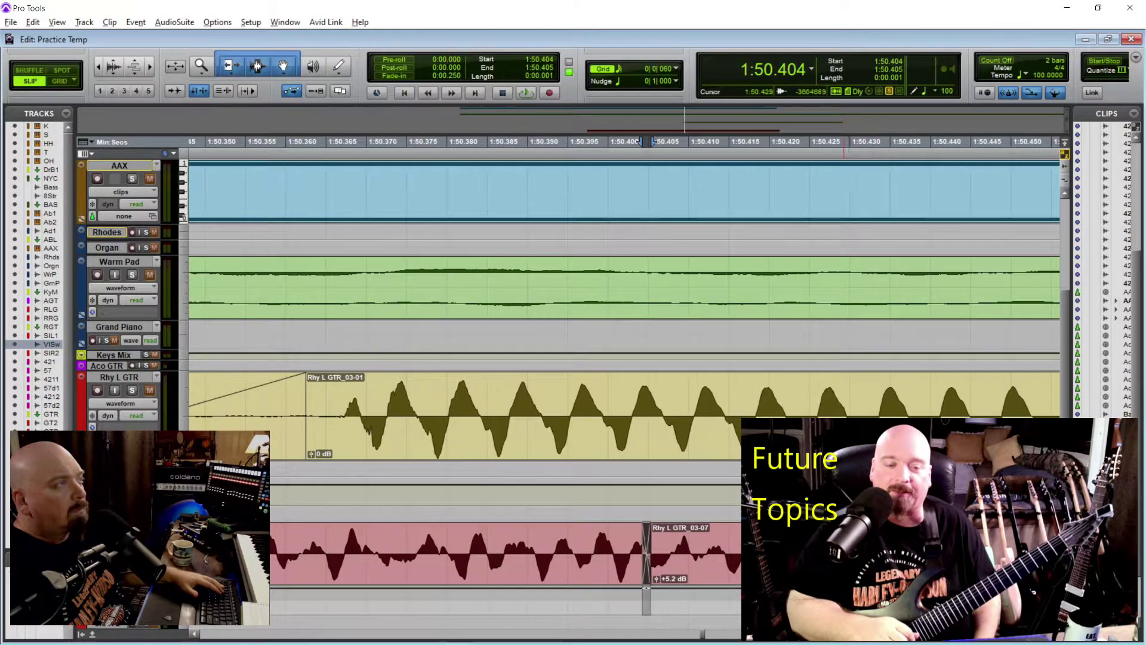
Slide the joined guitar tail clips slightly earlier so they start at 1:30.278.
key(ctrl+[)
key(ctrl+[)
key(ctrl+[)
click(454, 578)
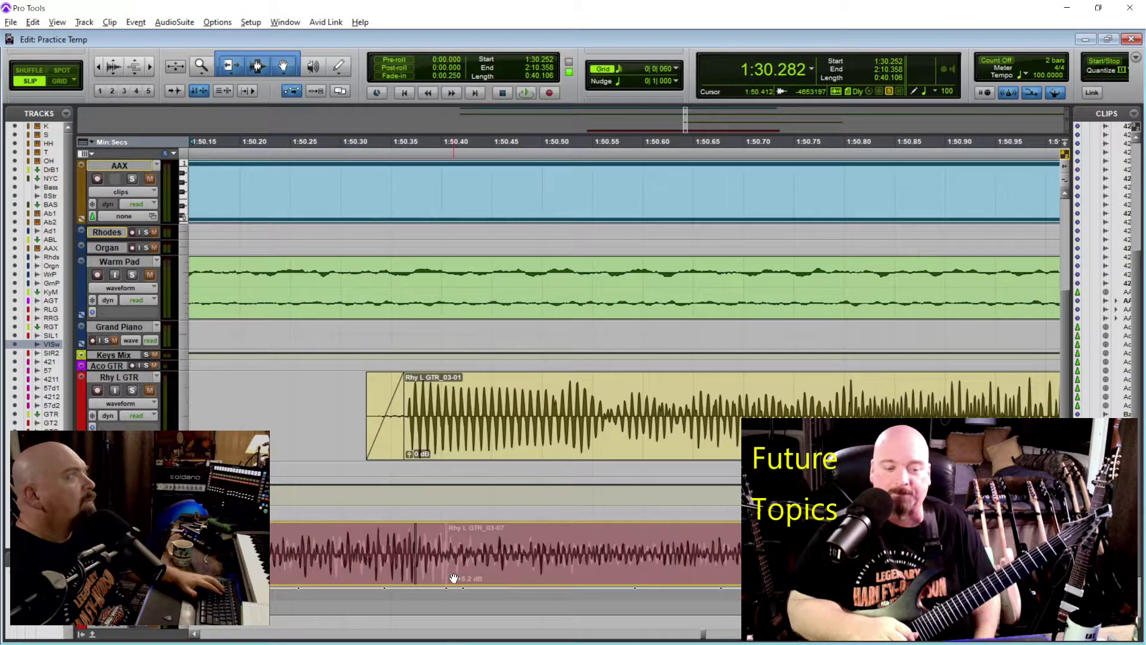
drag(454, 578, 480, 579)
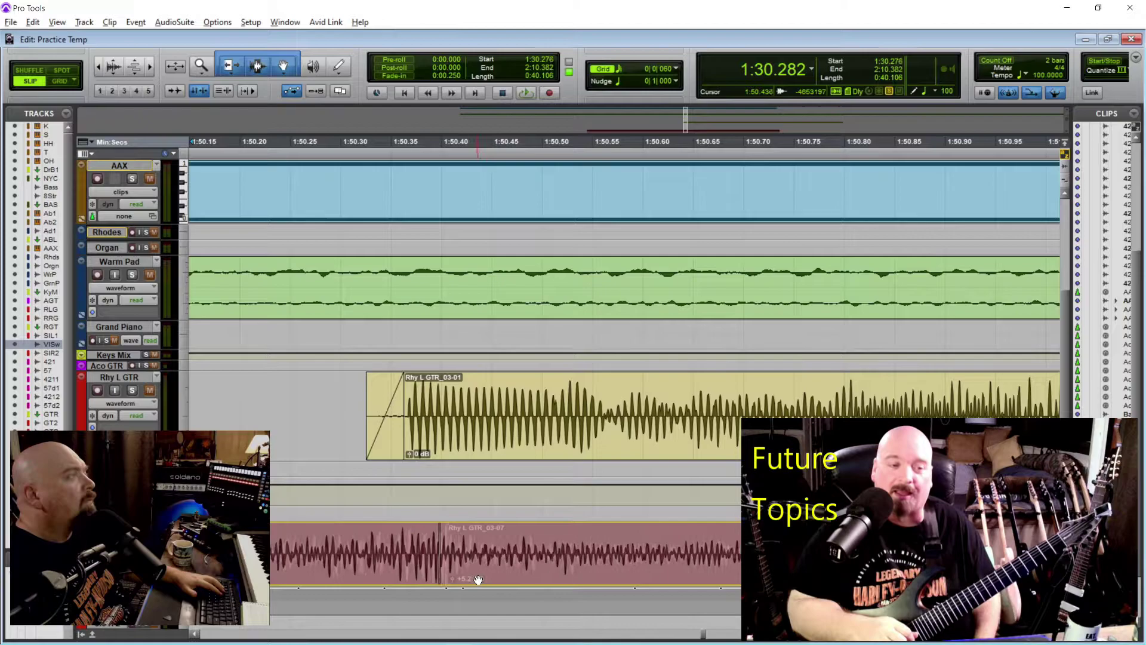
drag(480, 579, 483, 578)
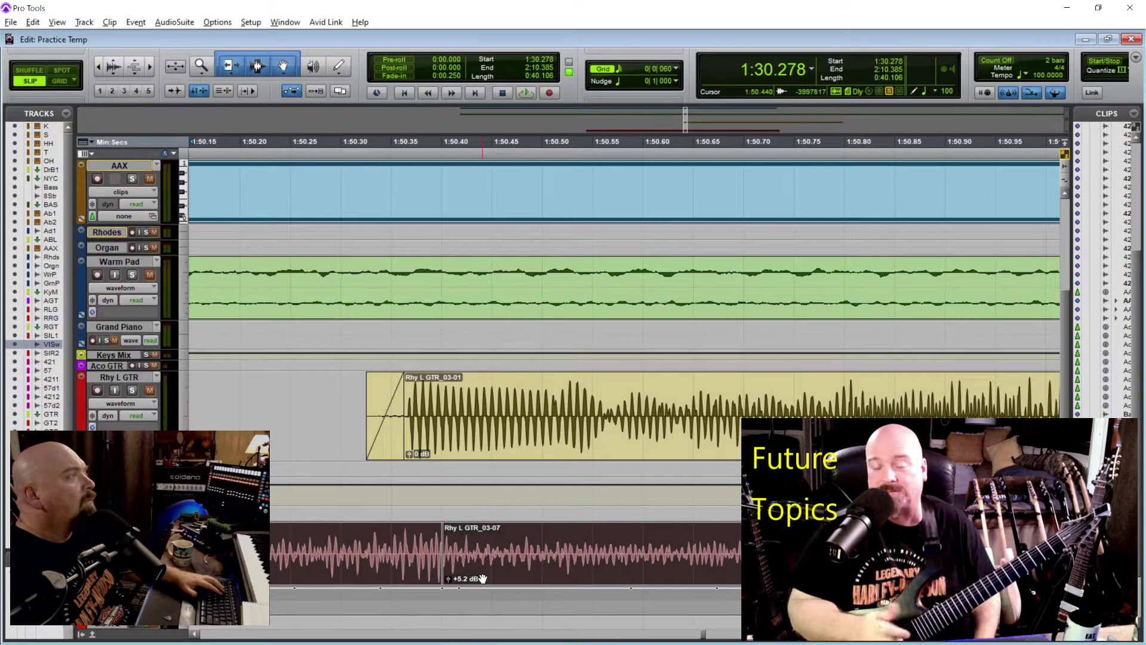
Play the session from 1:31.818 to hear the guitar swell with its automation curve.
key(ctrl+[)
key(ctrl+[)
key(ctrl+[)
key(ctrl+[)
key(ctrl+[)
key(ctrl+[)
key(ctrl+[)
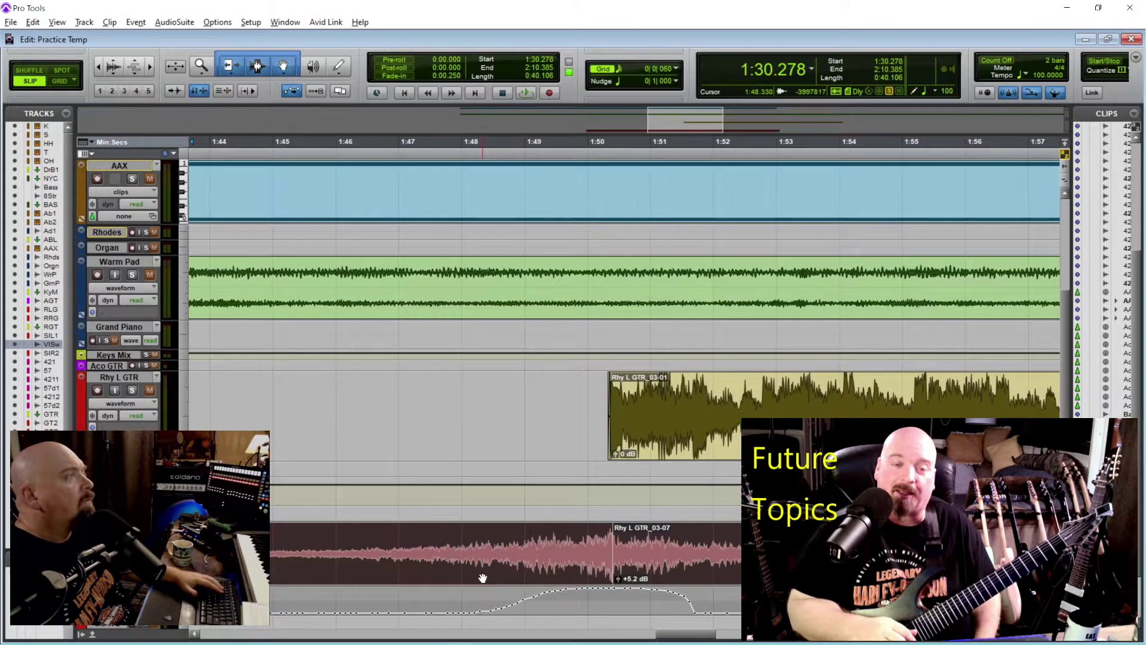
key(ctrl+[)
click(552, 597)
key(space)
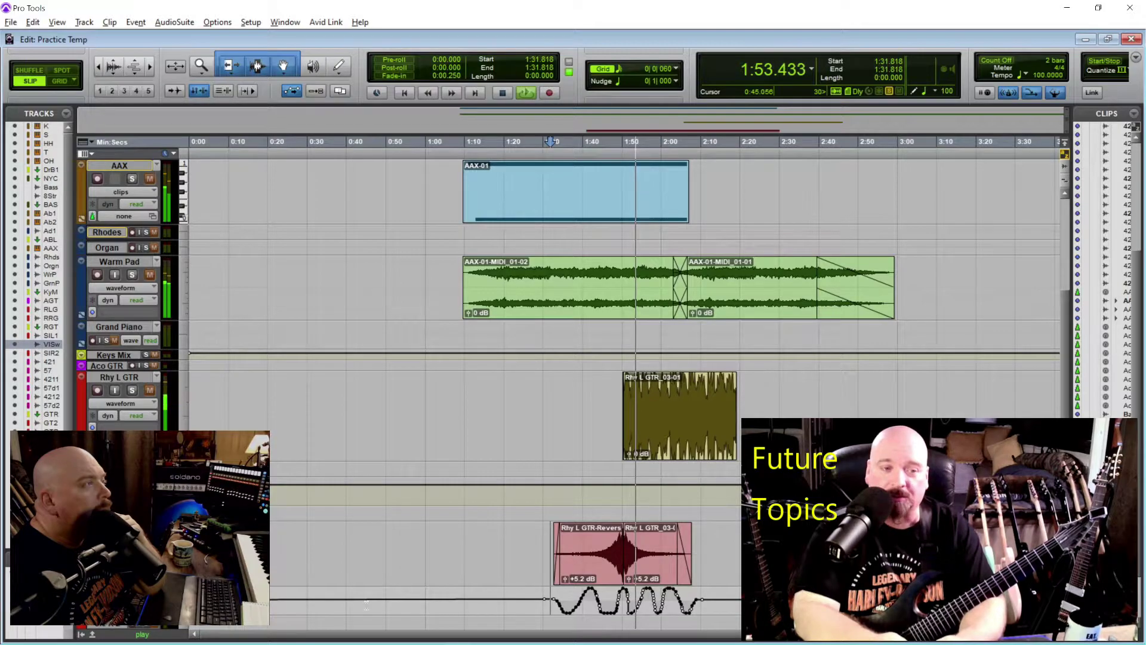
Switch to the Mix window and load the Transistor Radio special-effects preset in the Vol Swells track's EQ3 7-Band.
key(ctrl+equal)
click(489, 124)
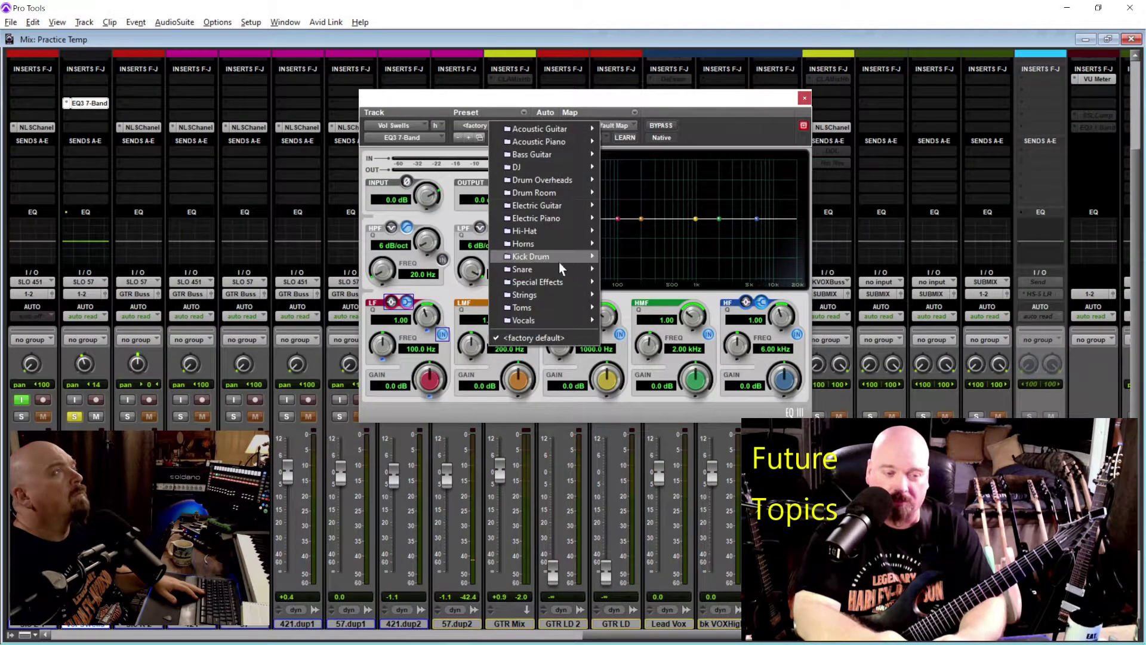
mouse_move(577, 280)
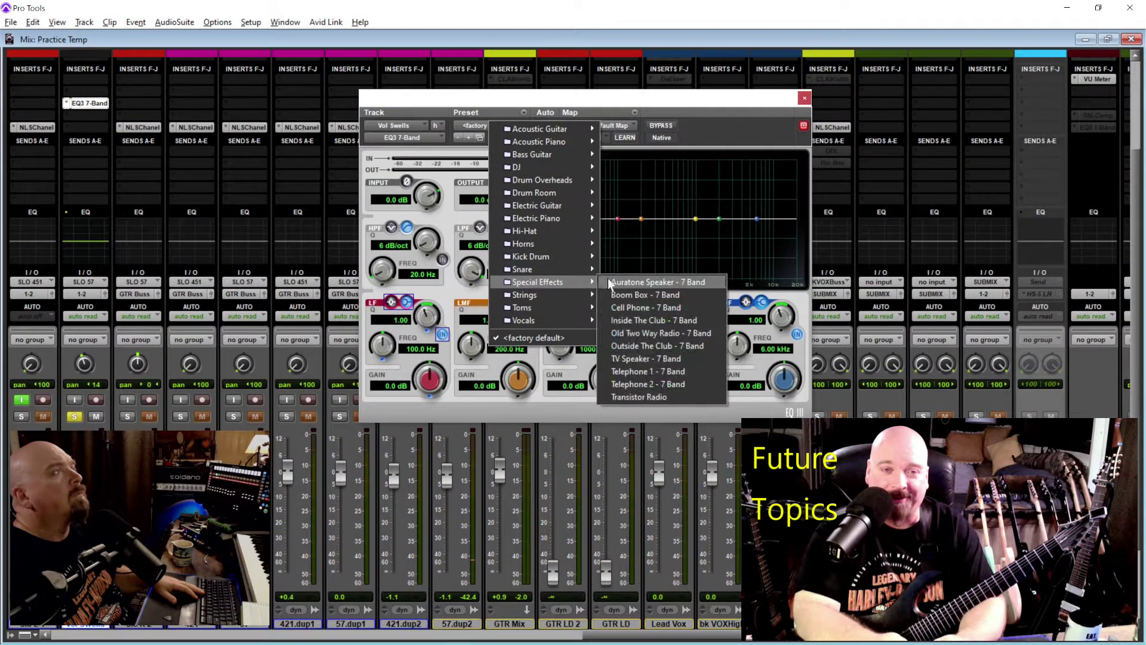
click(651, 393)
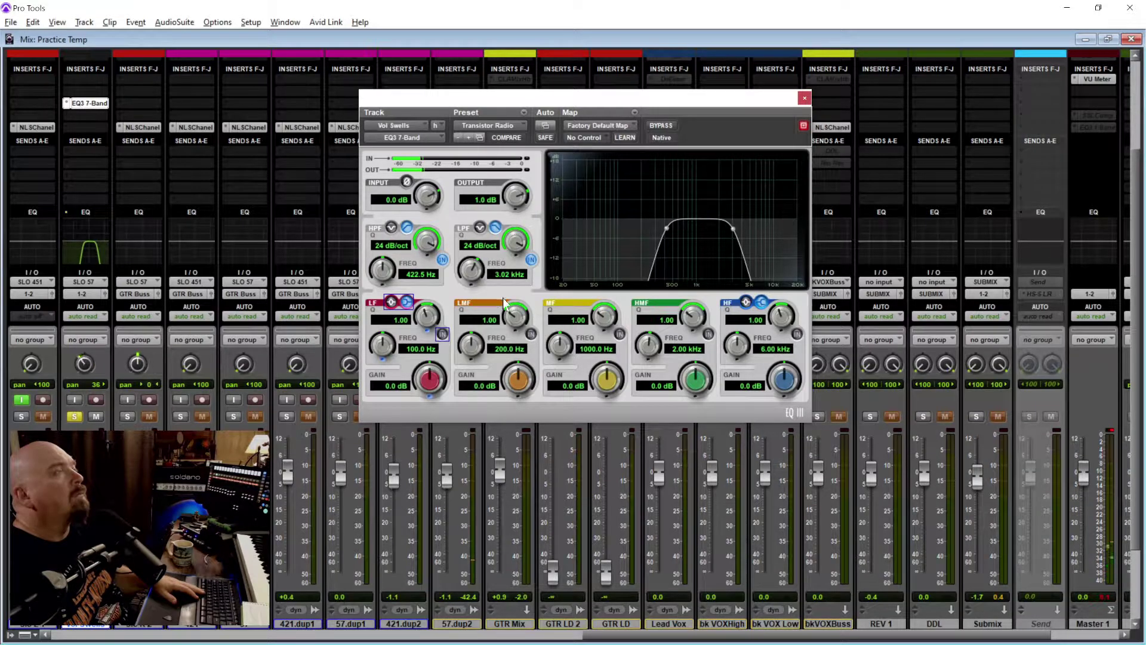
Try the Telephone 2 - 7 Band special-effects preset on the Vol Swells equalizer.
click(499, 126)
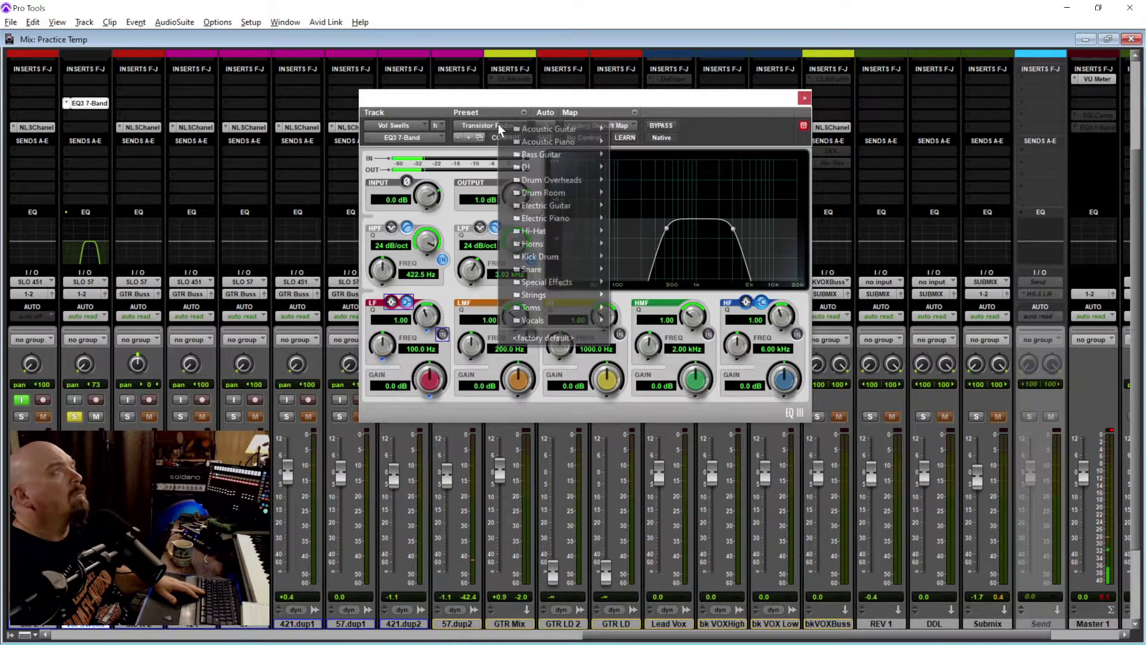
mouse_move(582, 281)
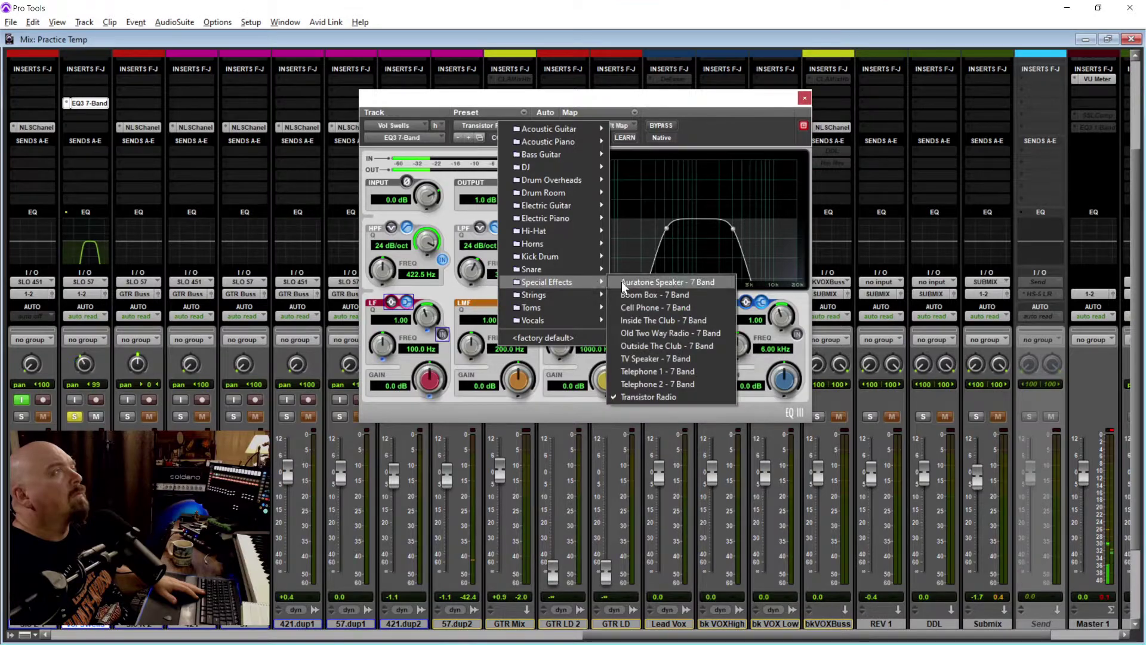
click(685, 385)
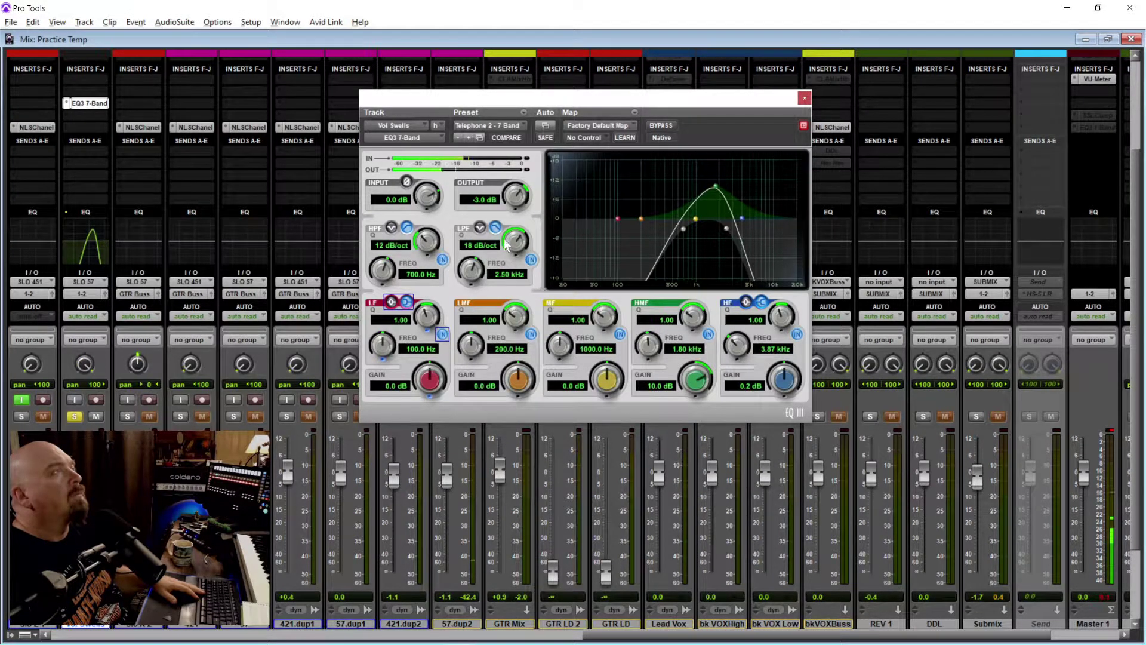
Load the Telephone 1 - 7 Band special-effects preset on the Vol Swells equalizer and close the plug-in window.
click(483, 129)
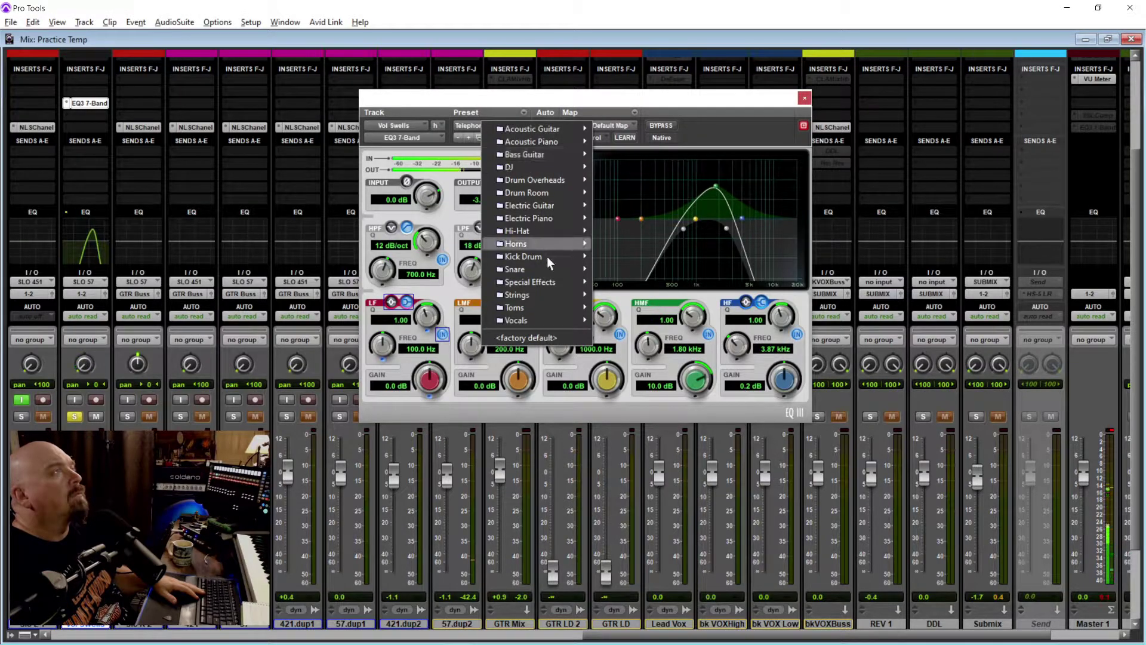
mouse_move(585, 278)
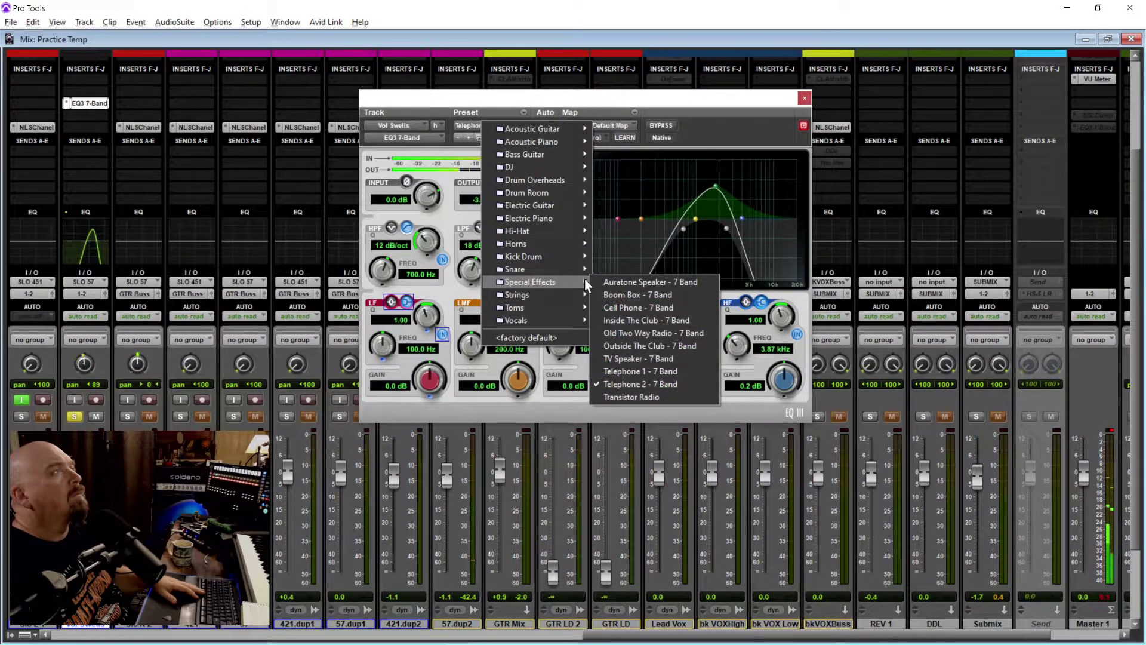
click(626, 369)
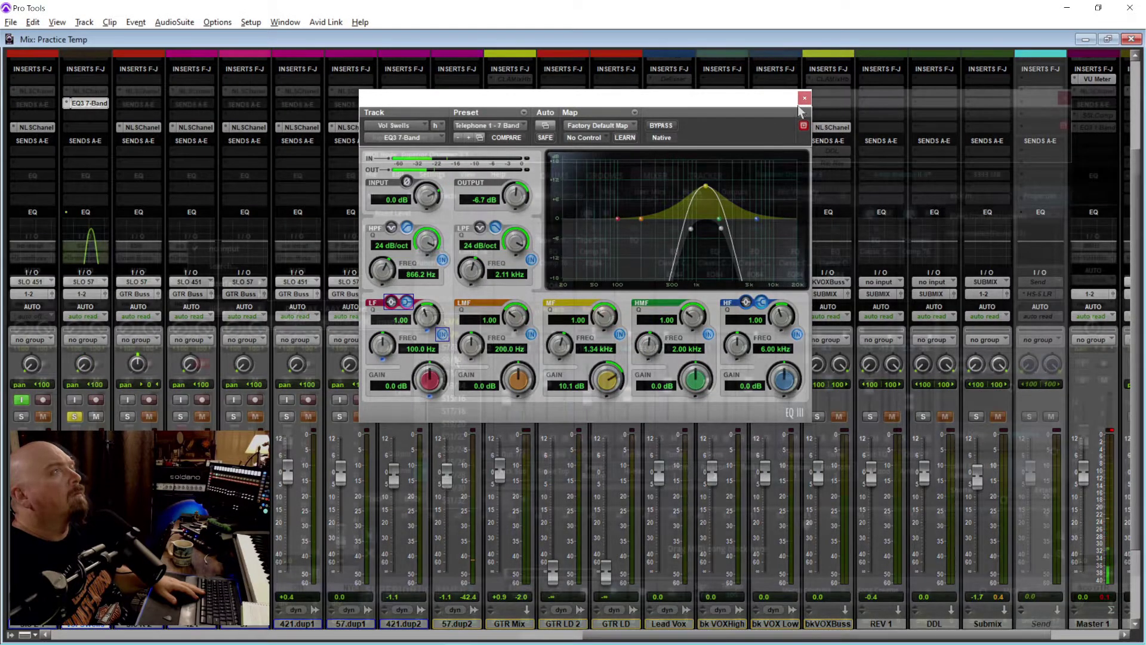
click(803, 98)
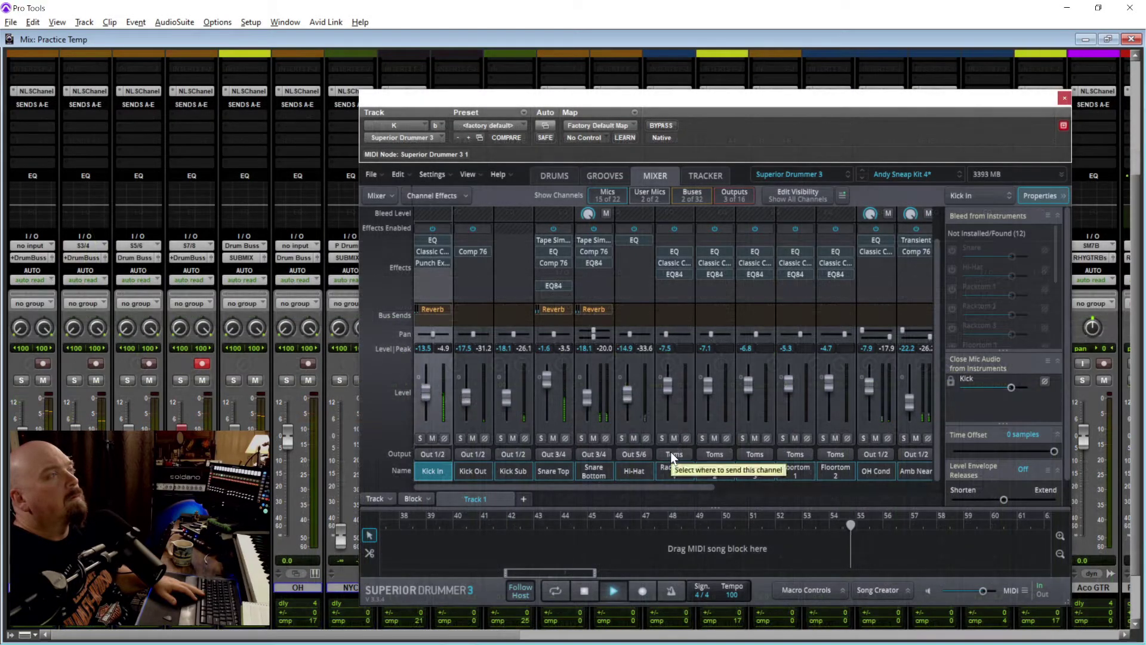
Route the Racktom 1, Racktom 2, Racktom 3 and Floortom 1 channels in Superior Drummer's mixer to Out 7/8.
click(671, 453)
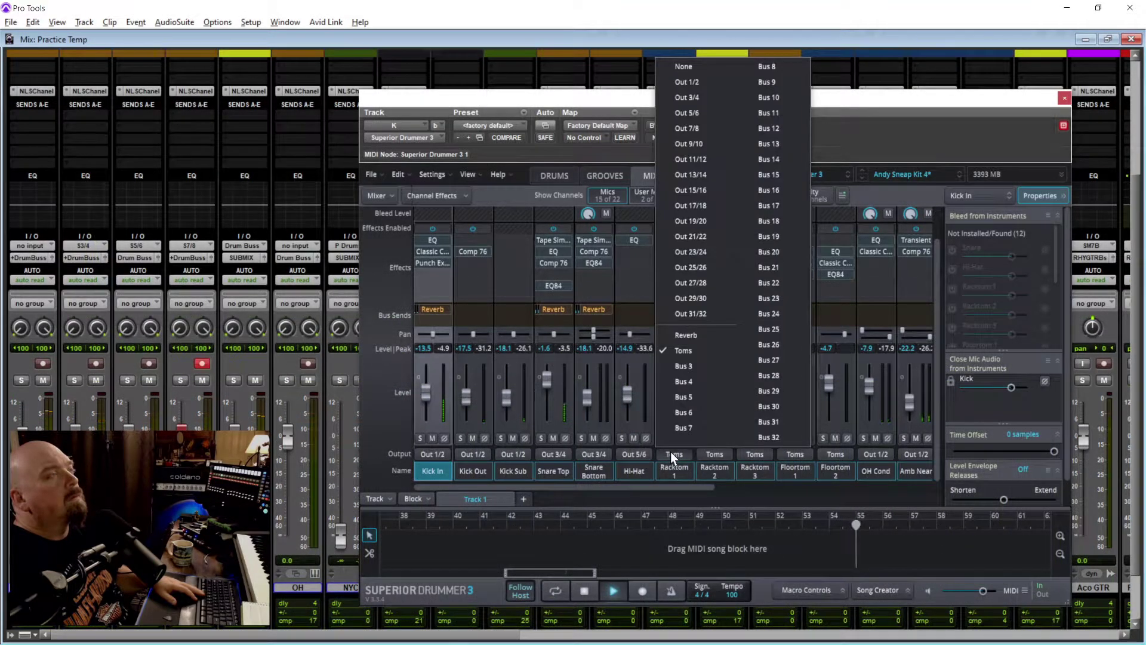
click(690, 130)
click(711, 454)
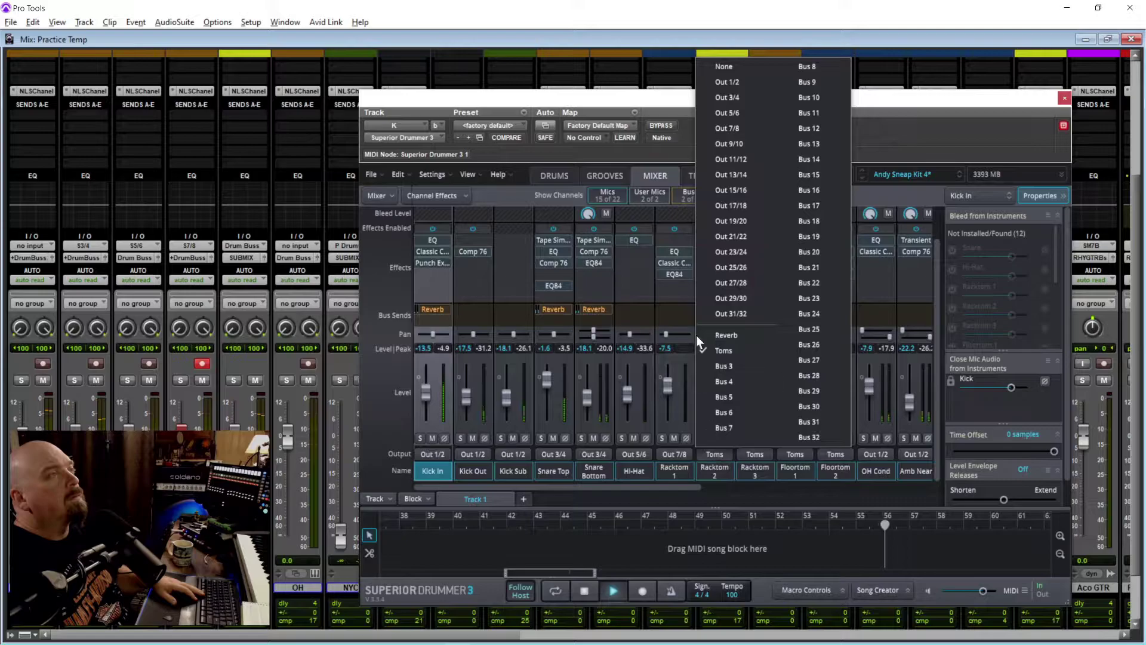
click(733, 128)
click(768, 454)
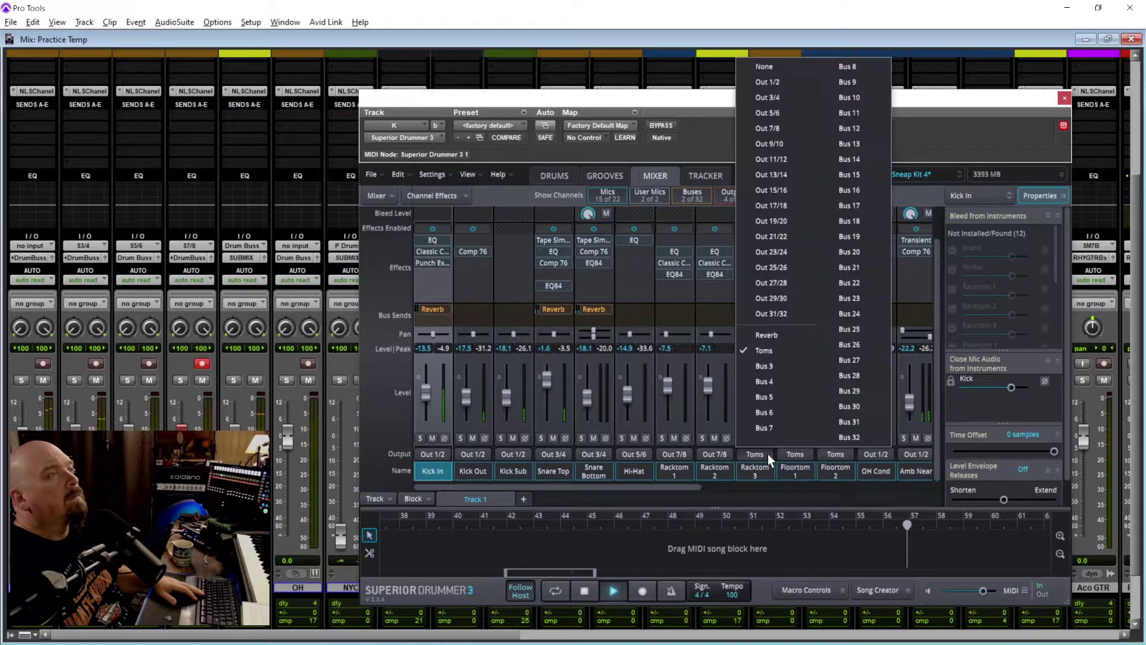
click(773, 130)
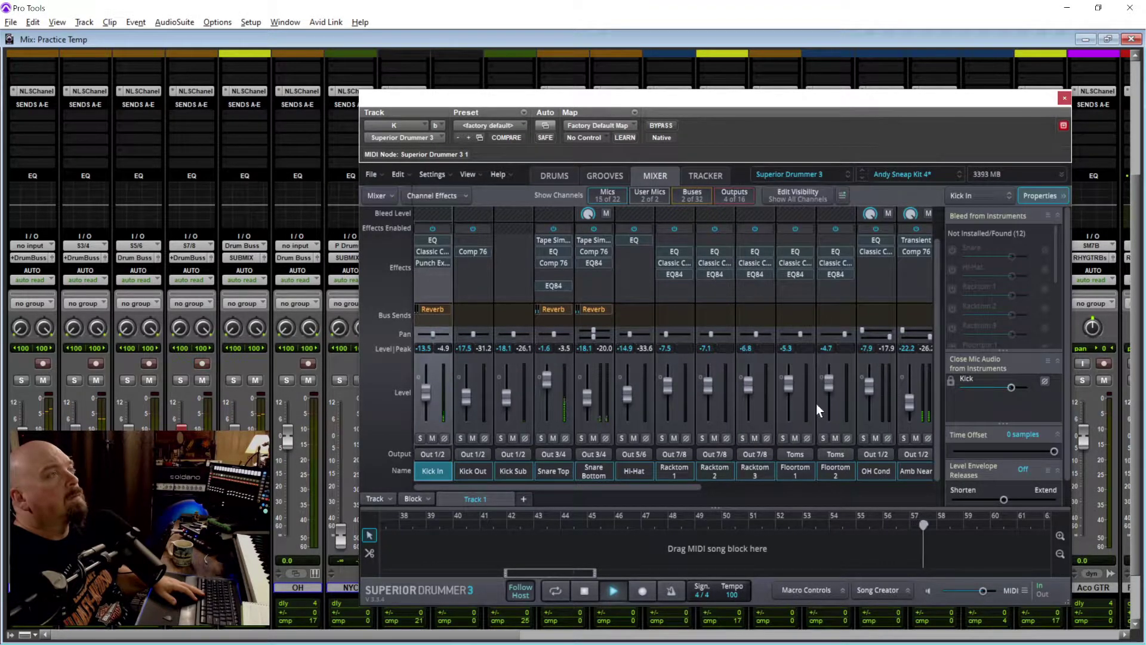
click(798, 454)
click(810, 130)
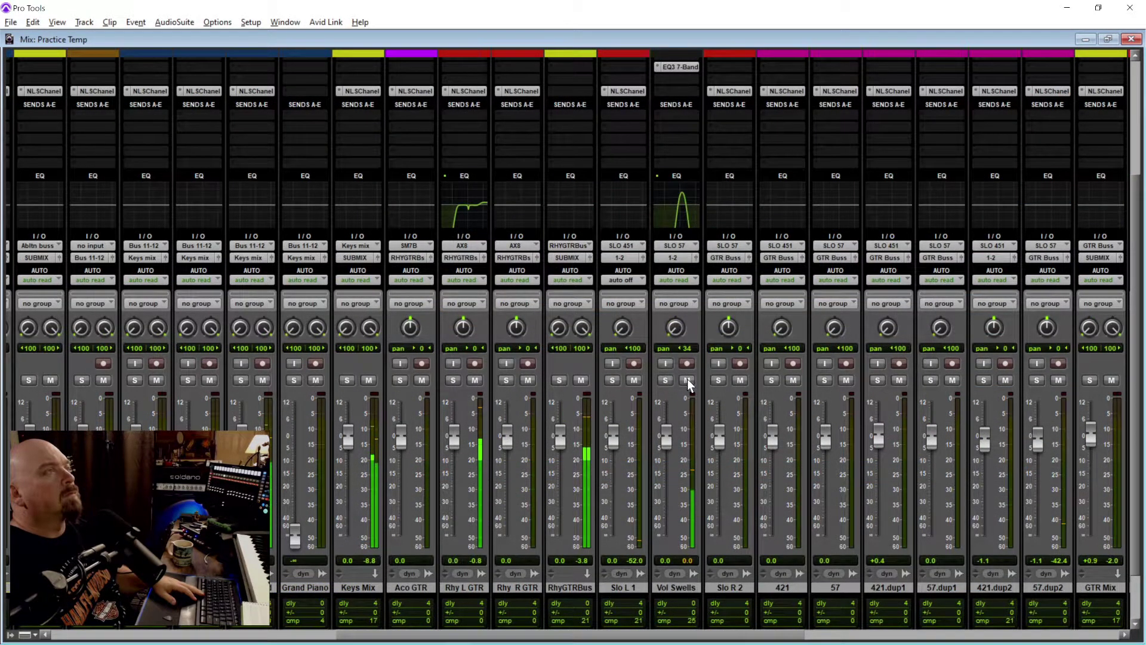
Mute the Vol Swells track and the RHYGTRBus track in the Mix window.
click(687, 380)
click(581, 381)
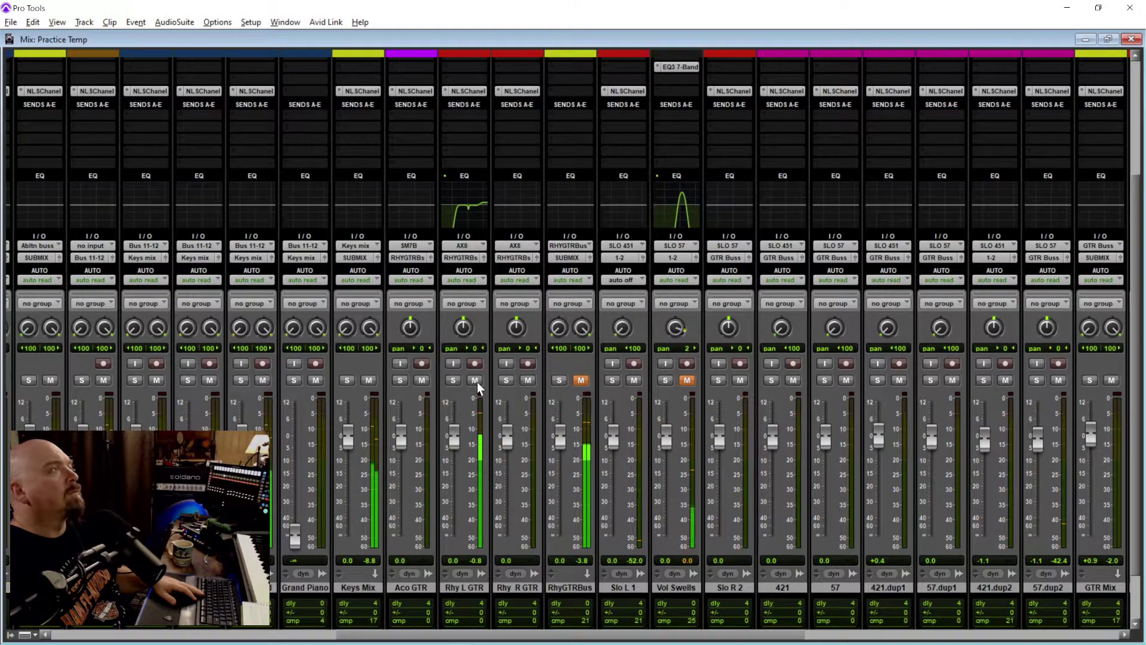
Make the inactive REQ 6 on the K drum track and the SSLChannel on the S track active.
drag(377, 635, 89, 635)
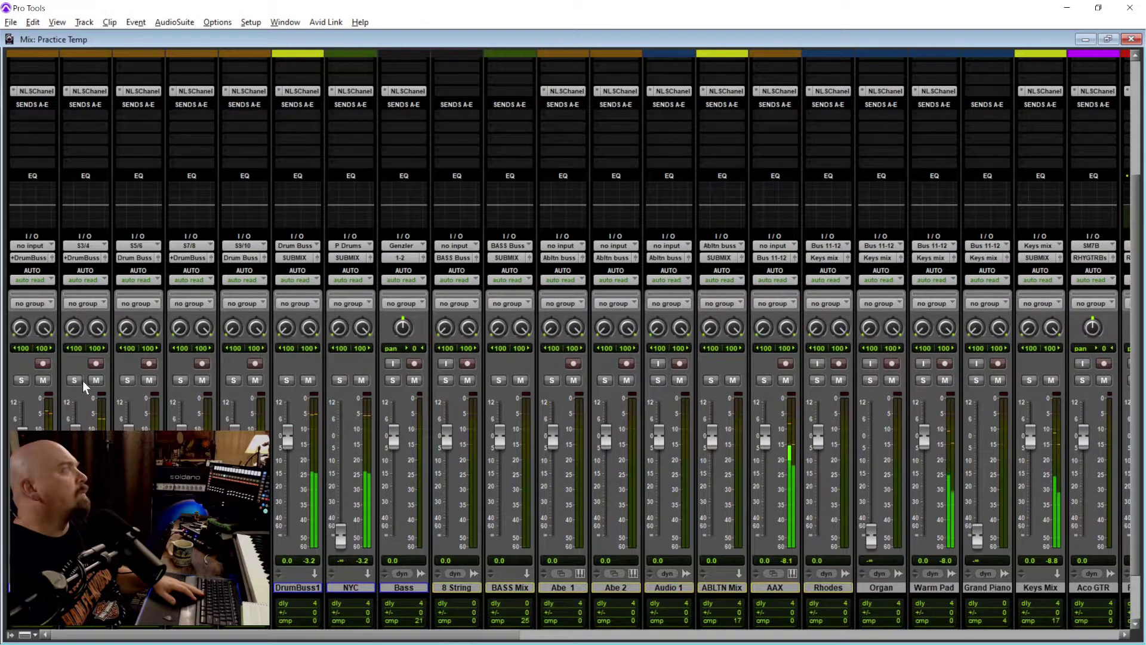
key(ctrl+alt+i)
key(ctrl+alt+n)
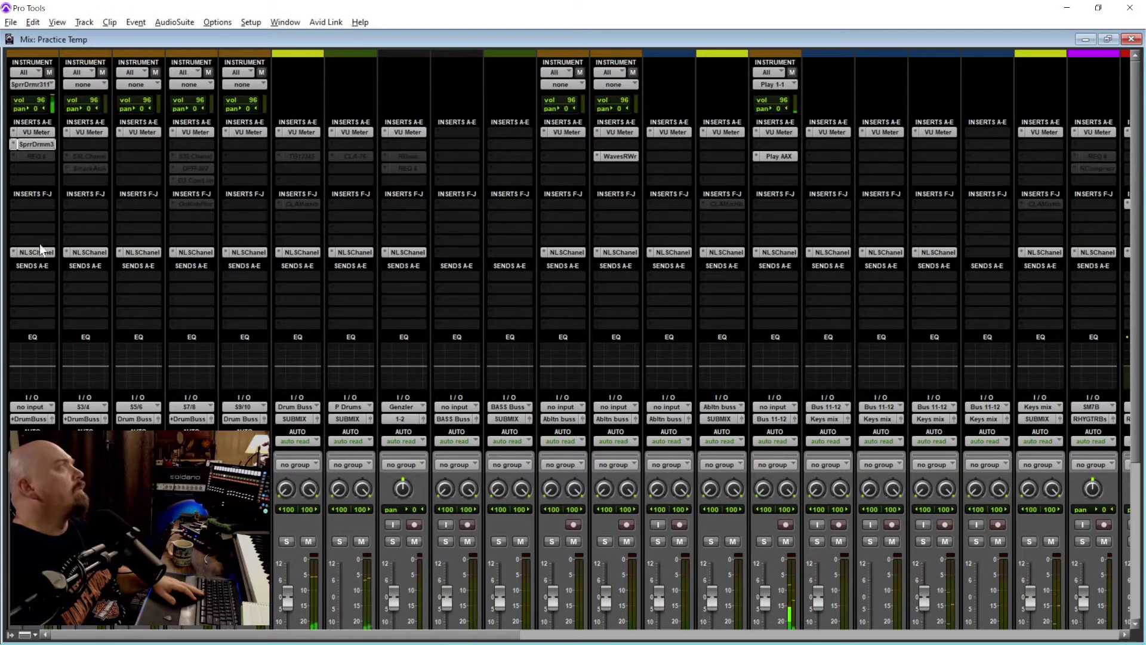
right_click(42, 156)
click(44, 160)
right_click(39, 155)
click(53, 172)
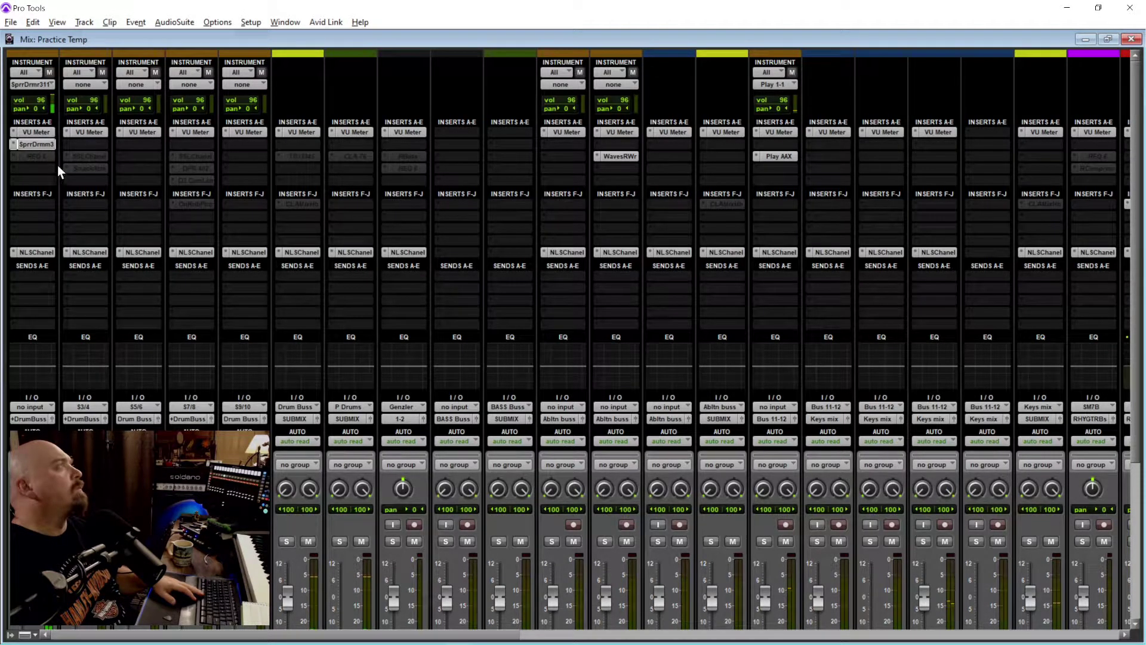
right_click(88, 157)
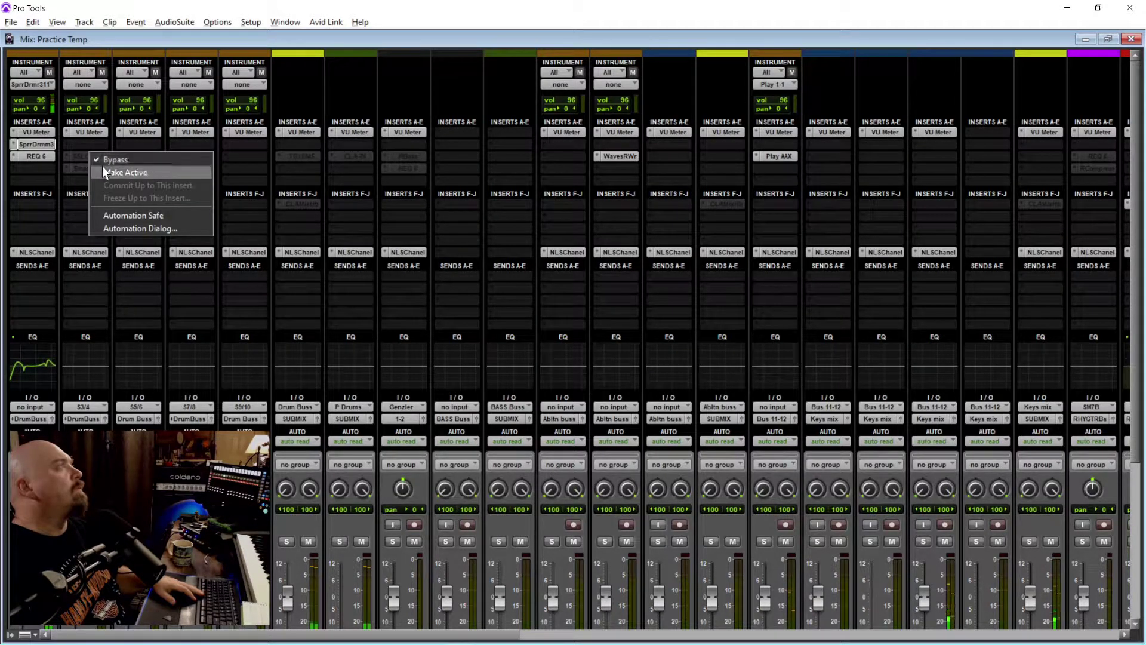
click(103, 172)
Insert the stereo OneKnob Phatter below the REQ 6 on the K track, turn it up to about 3.2 and close it.
click(39, 167)
mouse_move(127, 235)
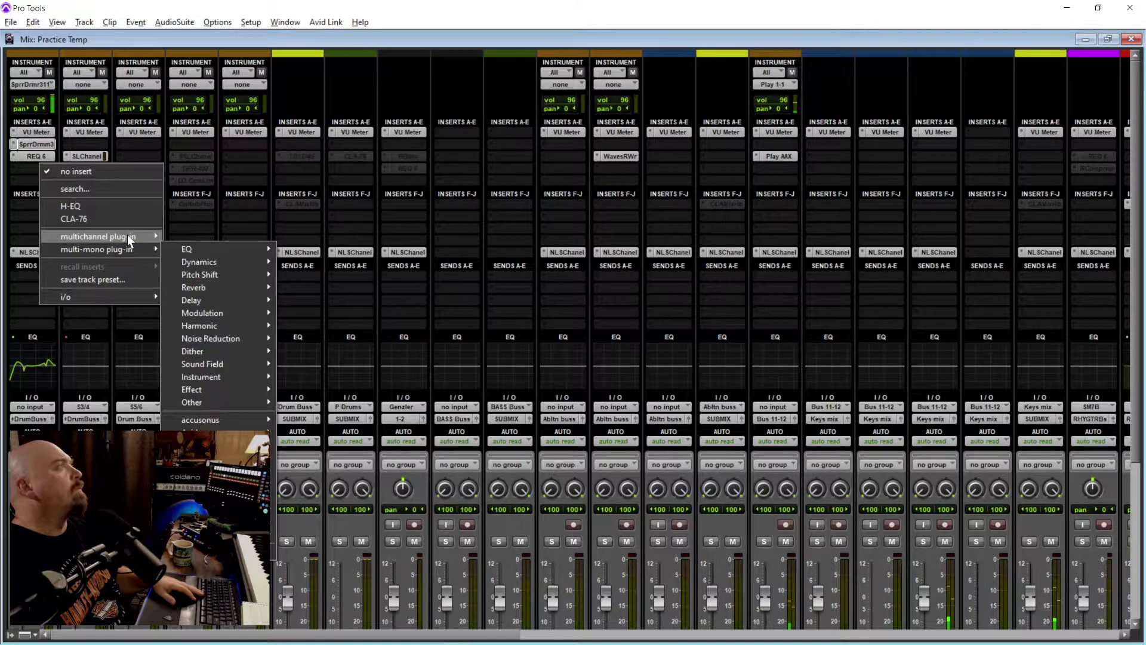
mouse_move(237, 374)
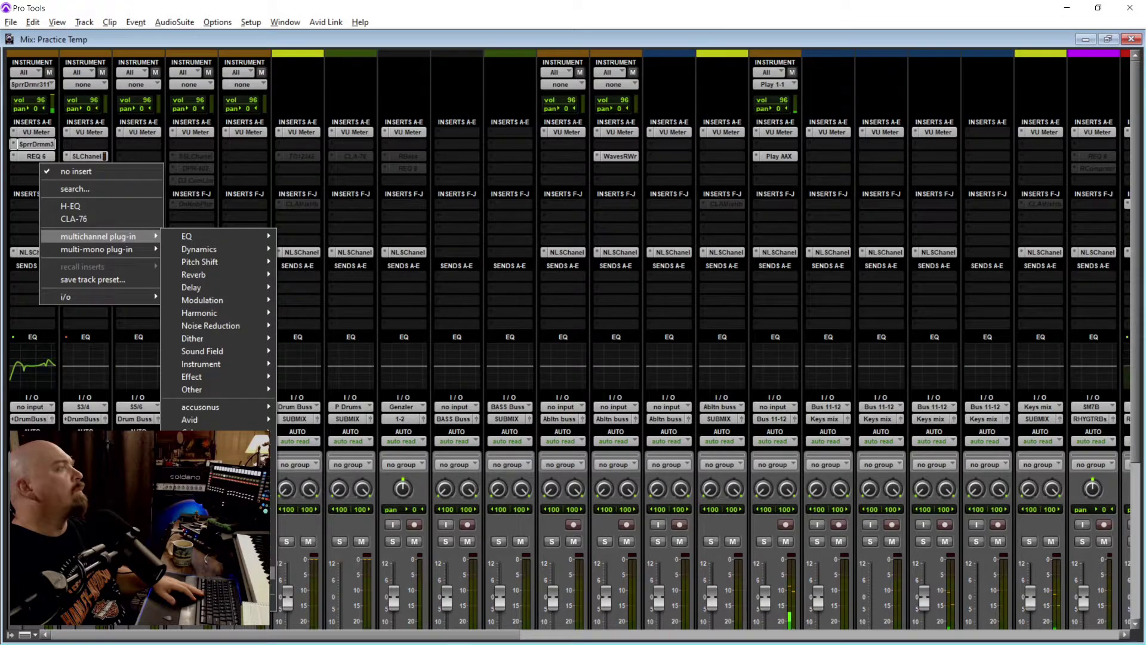
mouse_move(214, 560)
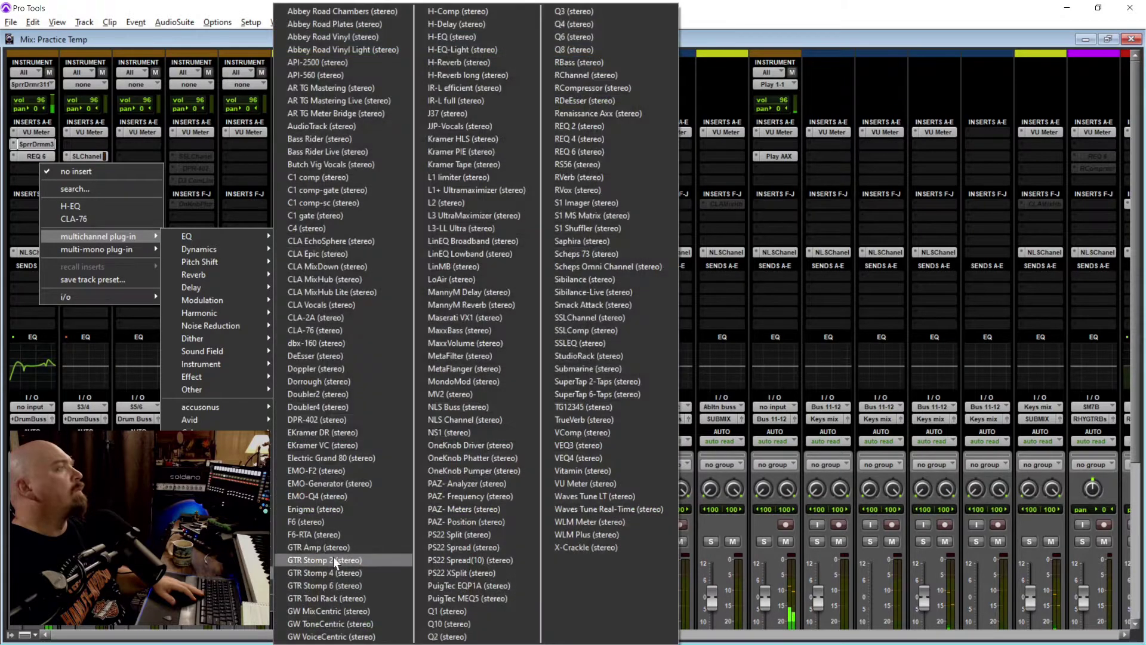
click(466, 457)
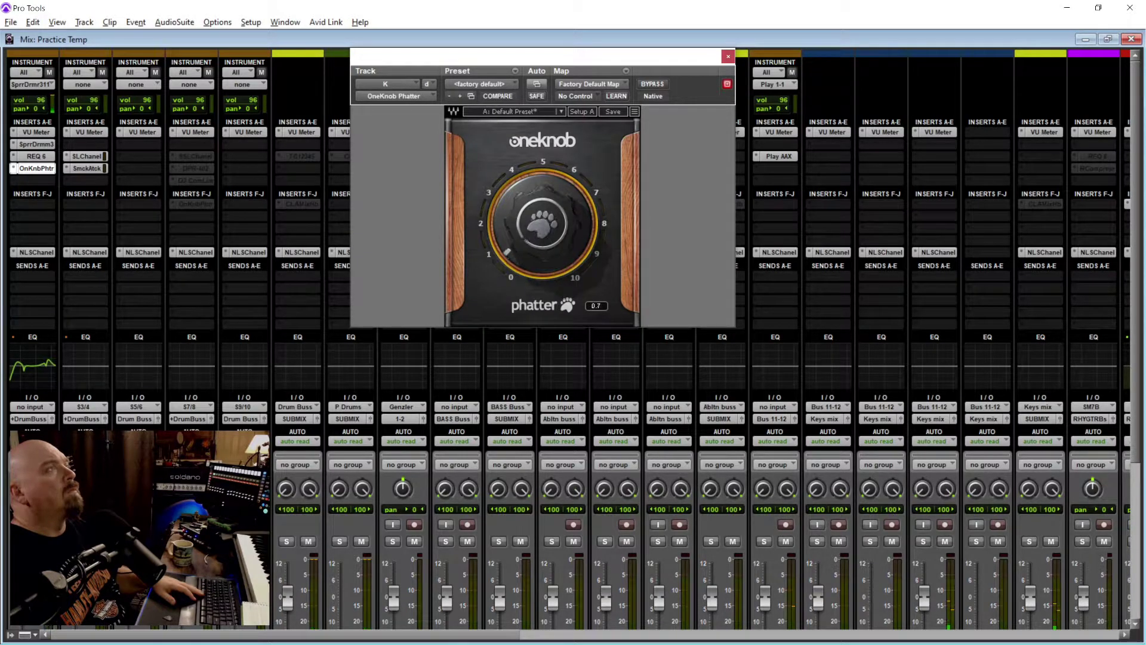
drag(542, 224, 542, 206)
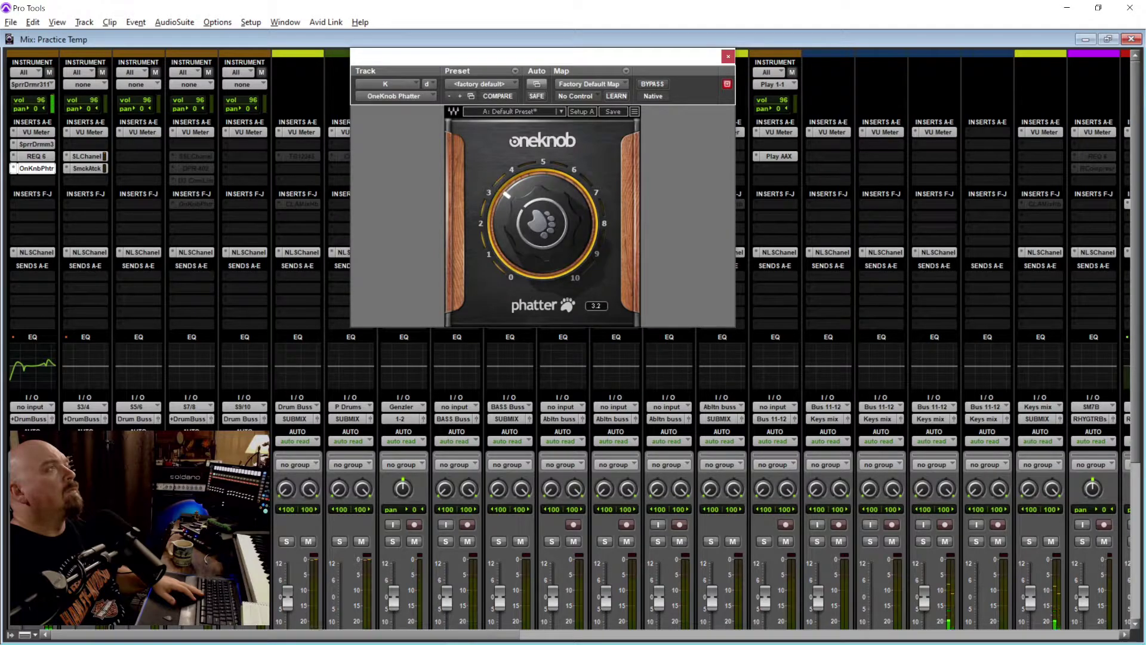
click(733, 56)
Open the CLA-76 compressor on the NYC track and raise the NYC fader to about -2.2 dB.
click(355, 157)
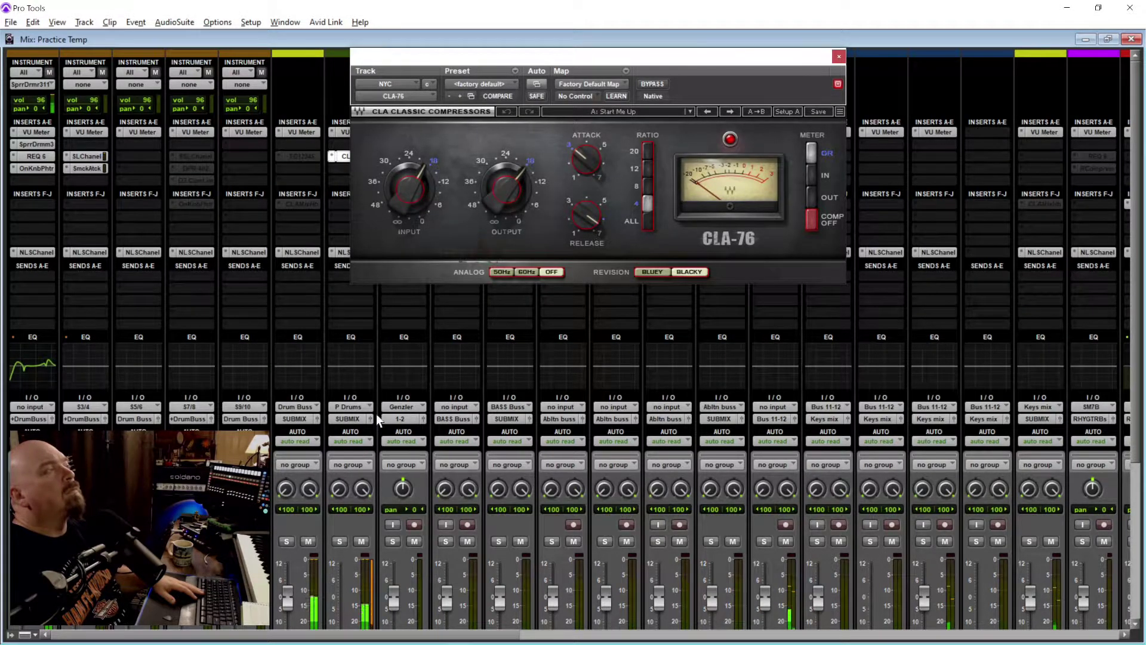
scroll(299, 550, down, 3)
scroll(300, 556, down, 3)
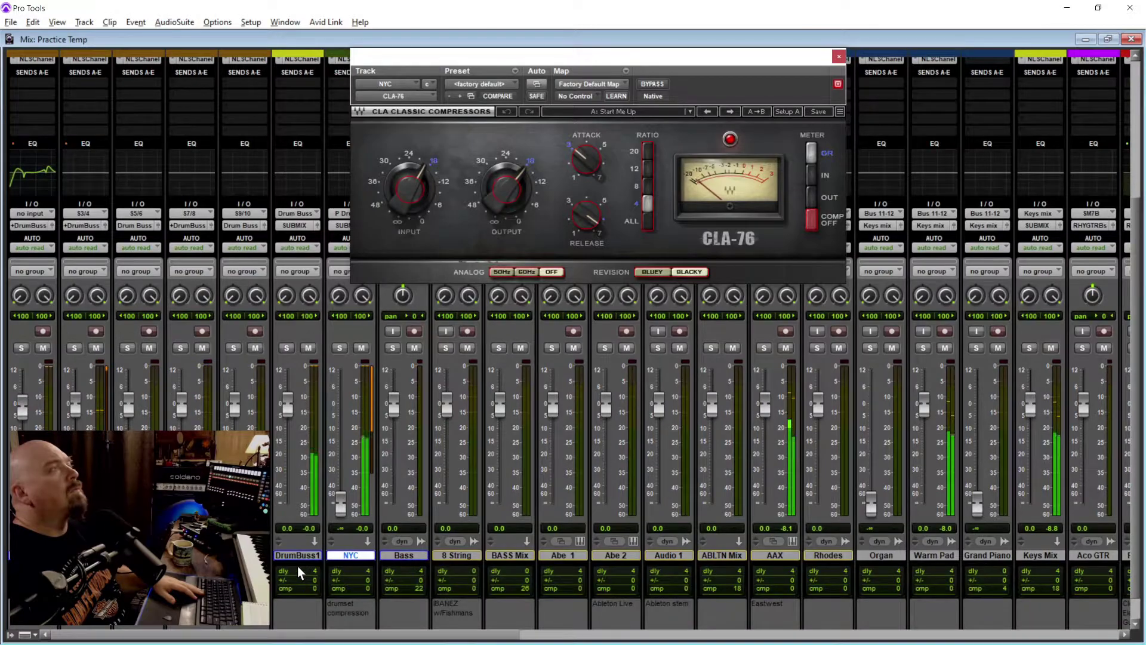
drag(343, 507, 345, 432)
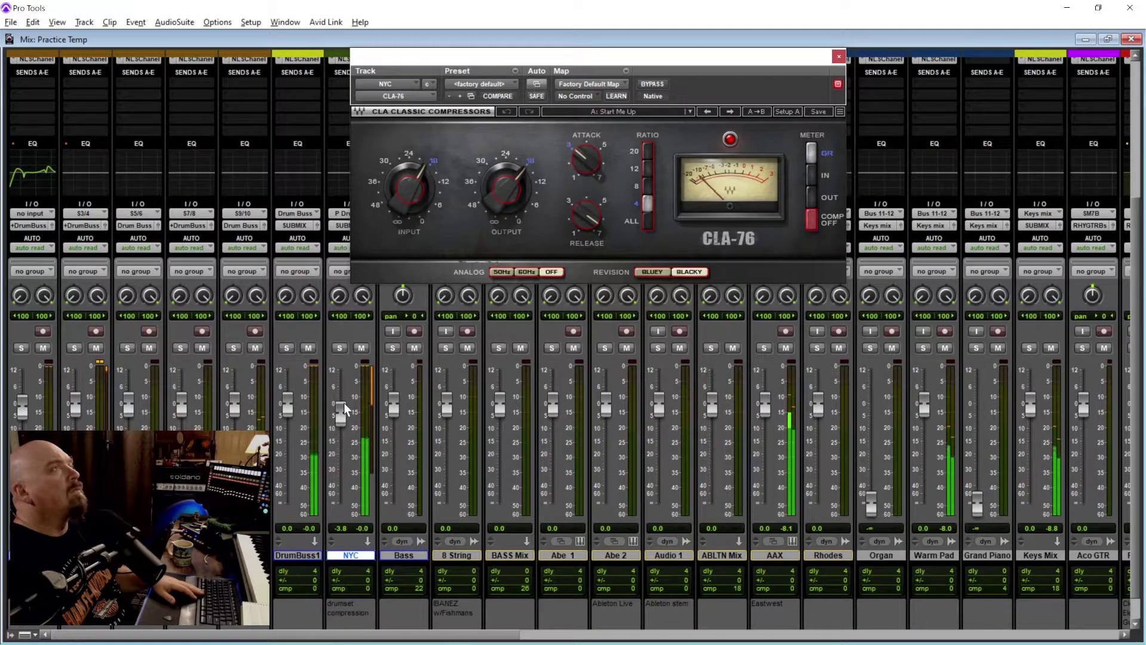
drag(344, 403, 344, 398)
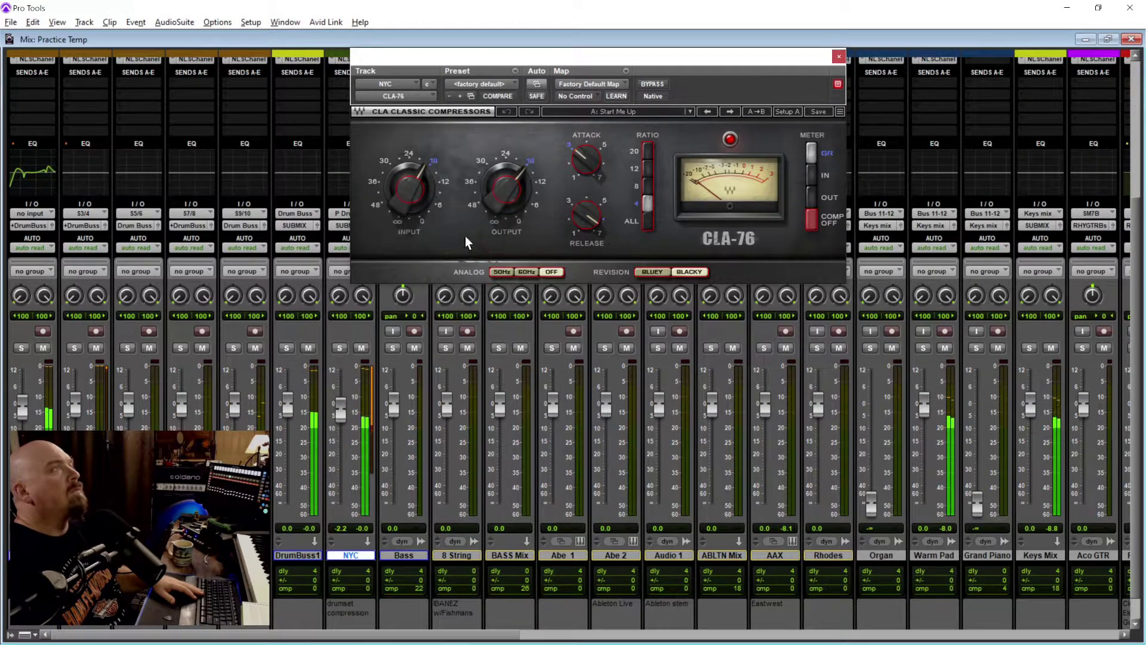
Adjust the CLA-76 output on the NYC track and lower the NYC fader to about -15.3 dB against its VU Meter.
drag(491, 203, 492, 191)
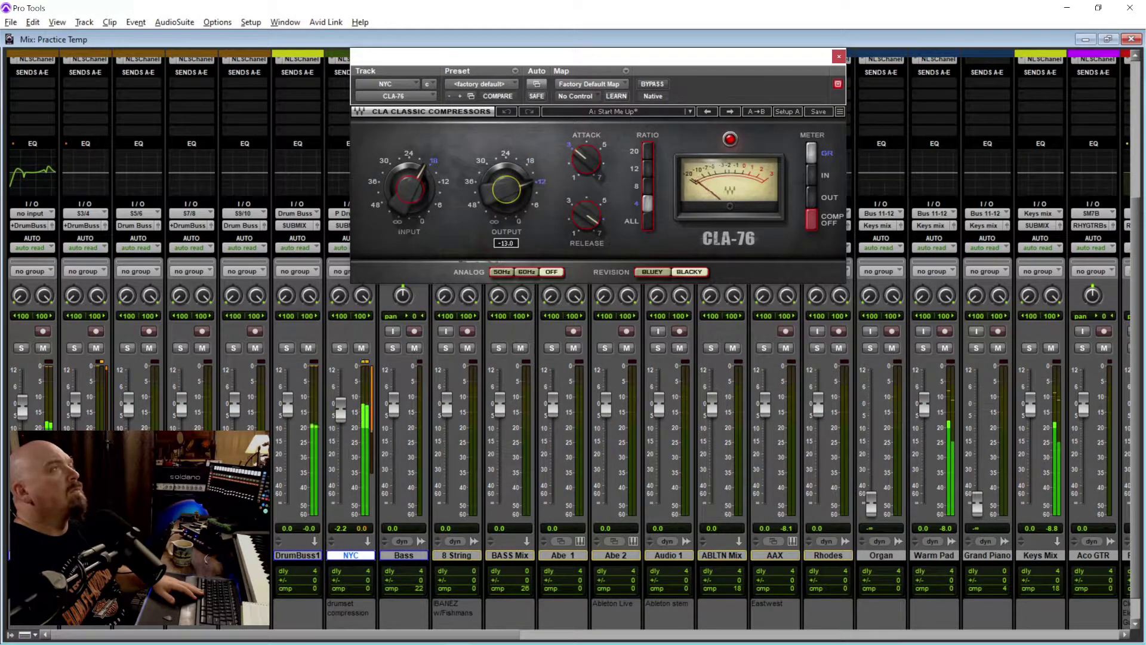
drag(507, 189, 506, 198)
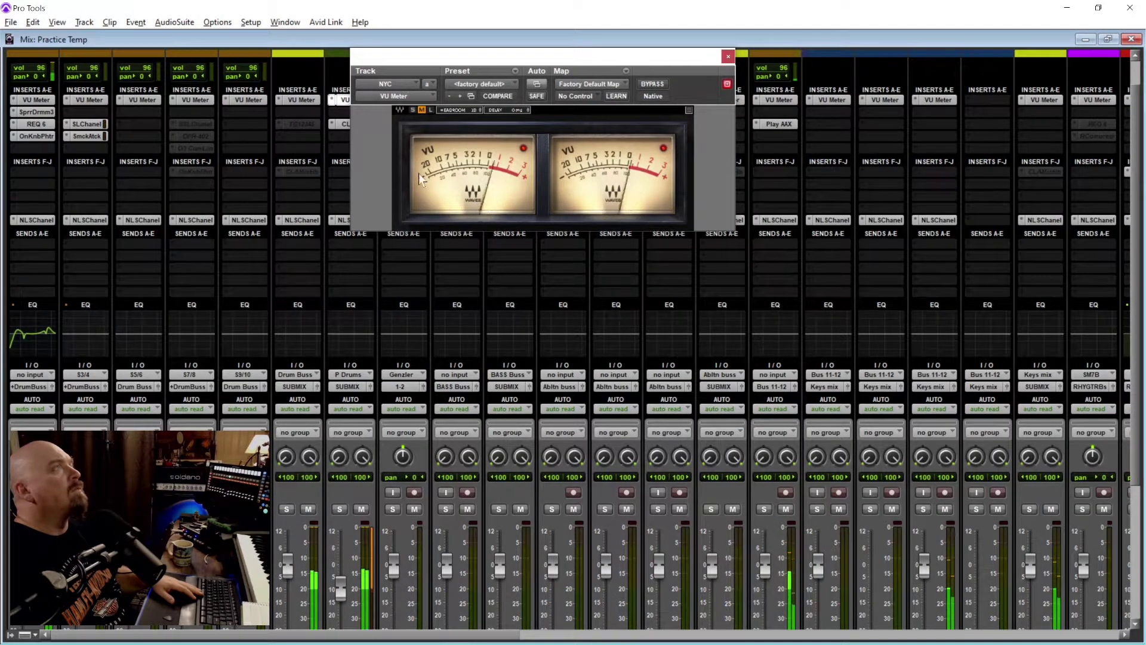
drag(346, 581, 345, 624)
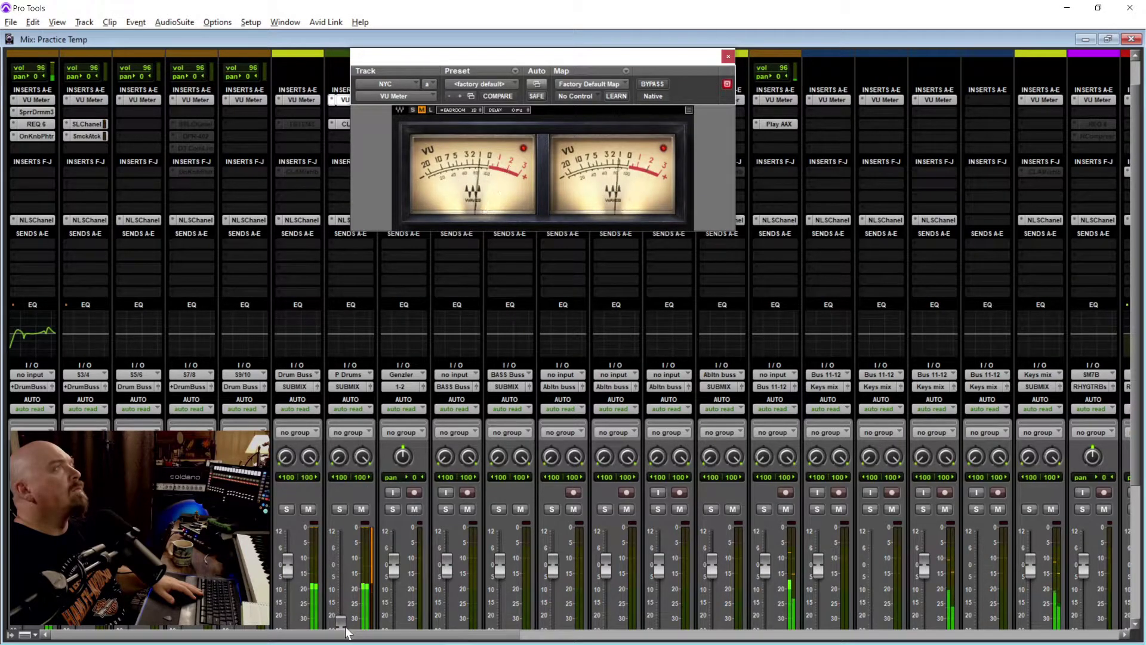
drag(345, 623, 357, 609)
scroll(356, 609, down, 3)
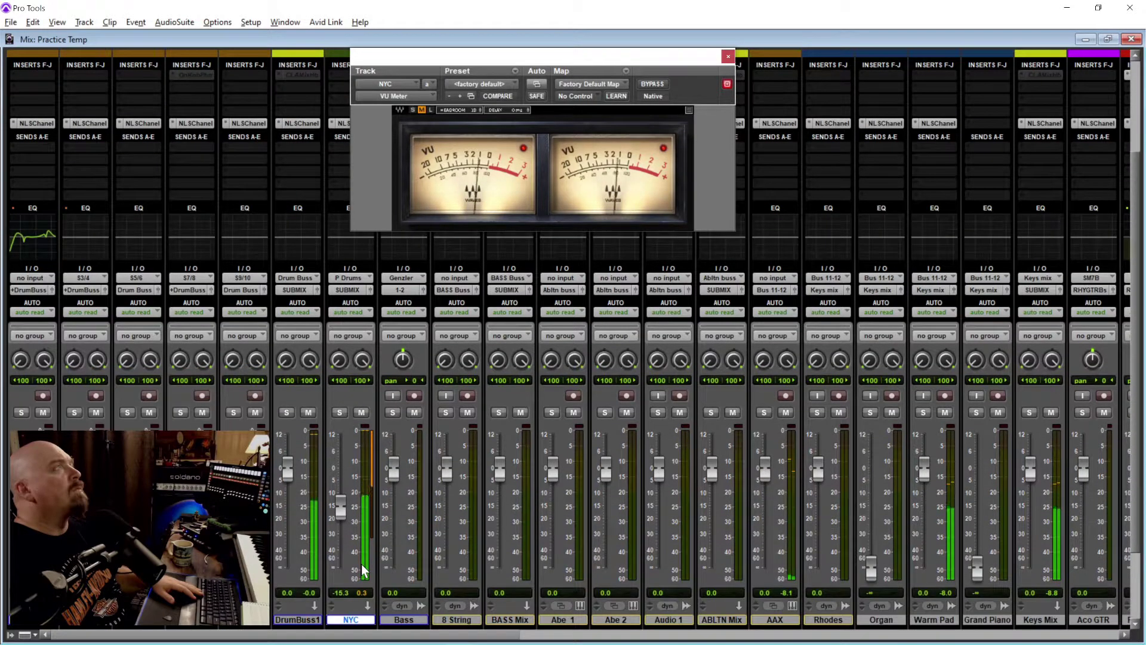
Lower the output of the S track's NLS Channel to -2.0.
click(90, 123)
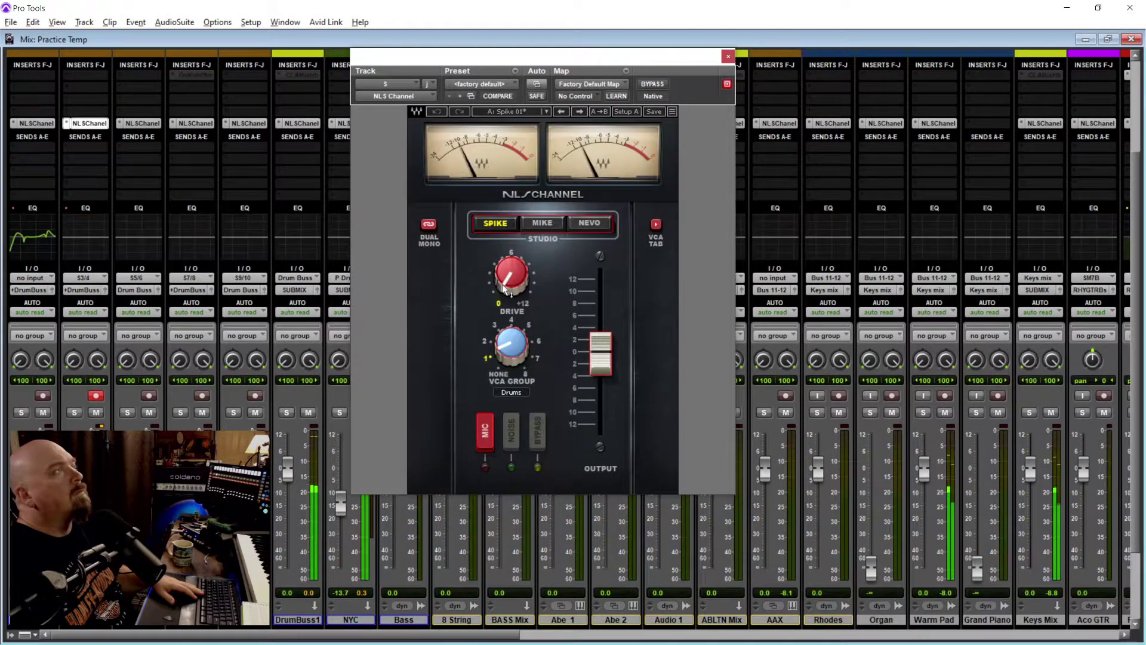
drag(600, 352, 601, 365)
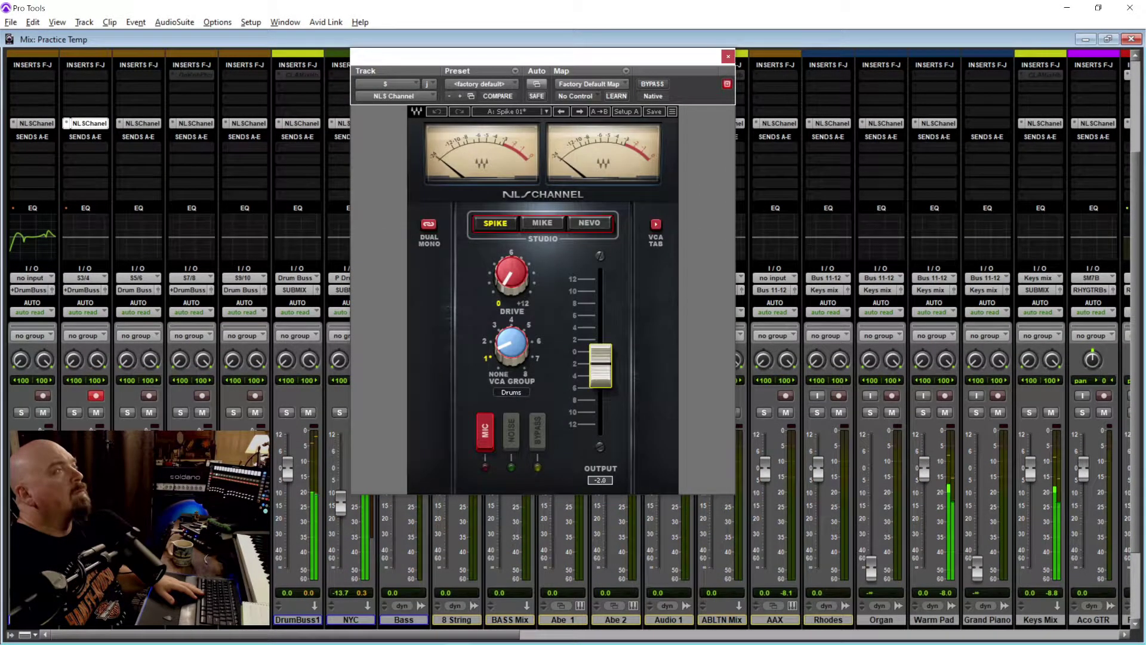
Check the SSLChannel on the T track, close its window and deactivate the DPR-402 insert below it.
scroll(194, 156, up, 4)
click(195, 156)
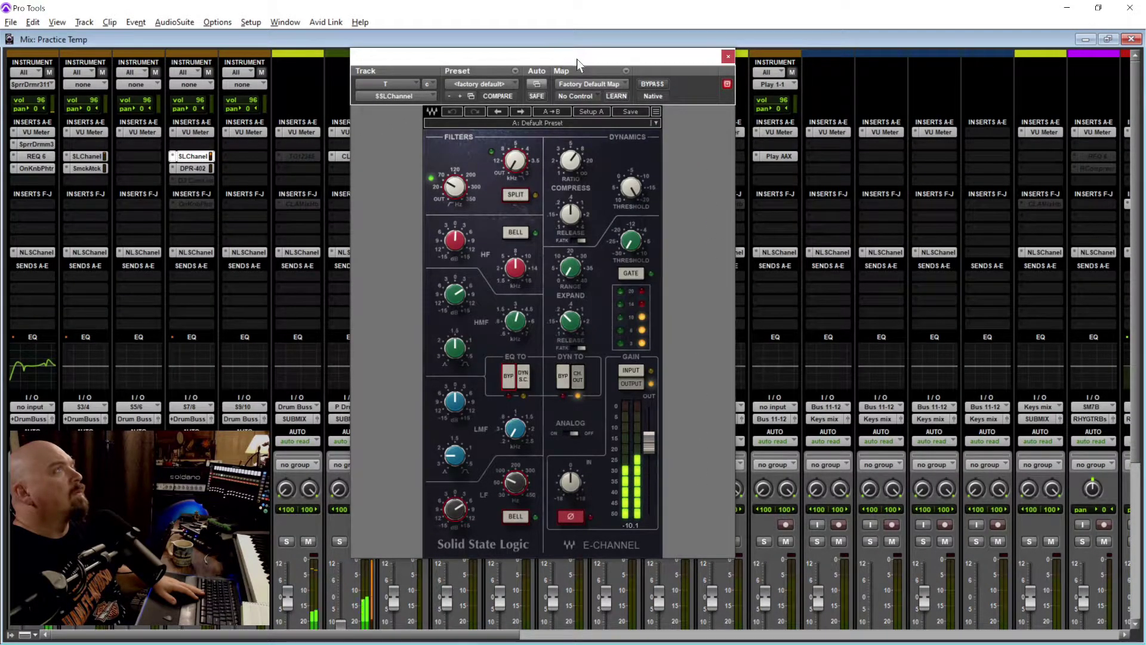
click(727, 57)
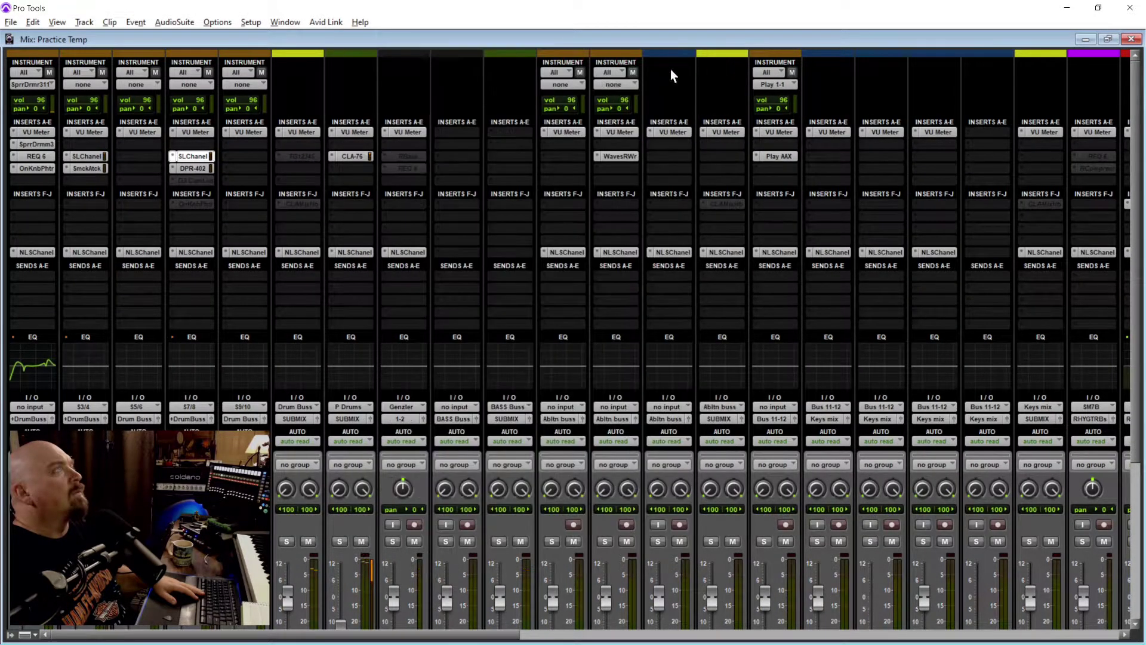
click(193, 170)
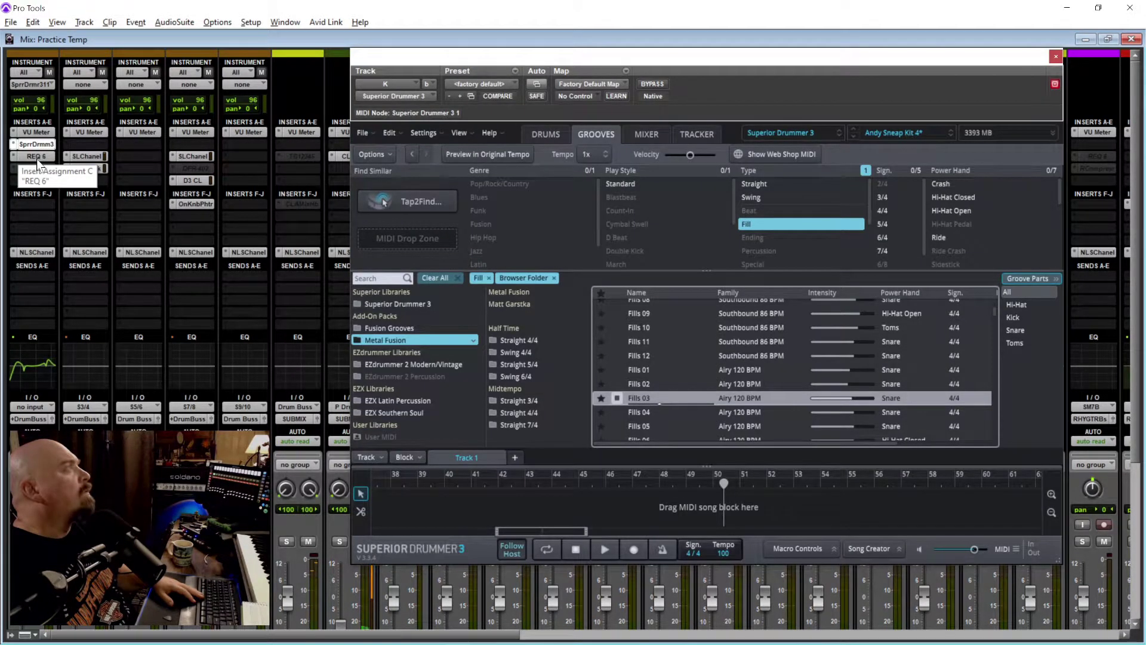
Open the K track's REQ 6 and adjust the band 2 low-frequency boost around 54 Hz.
click(37, 156)
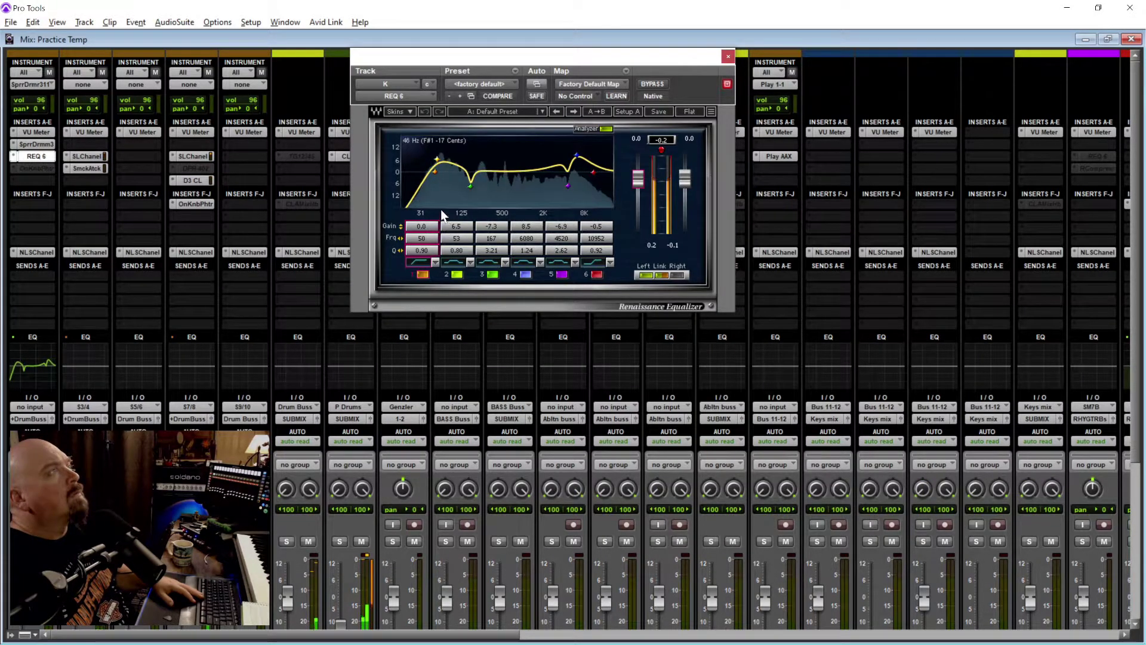
click(437, 159)
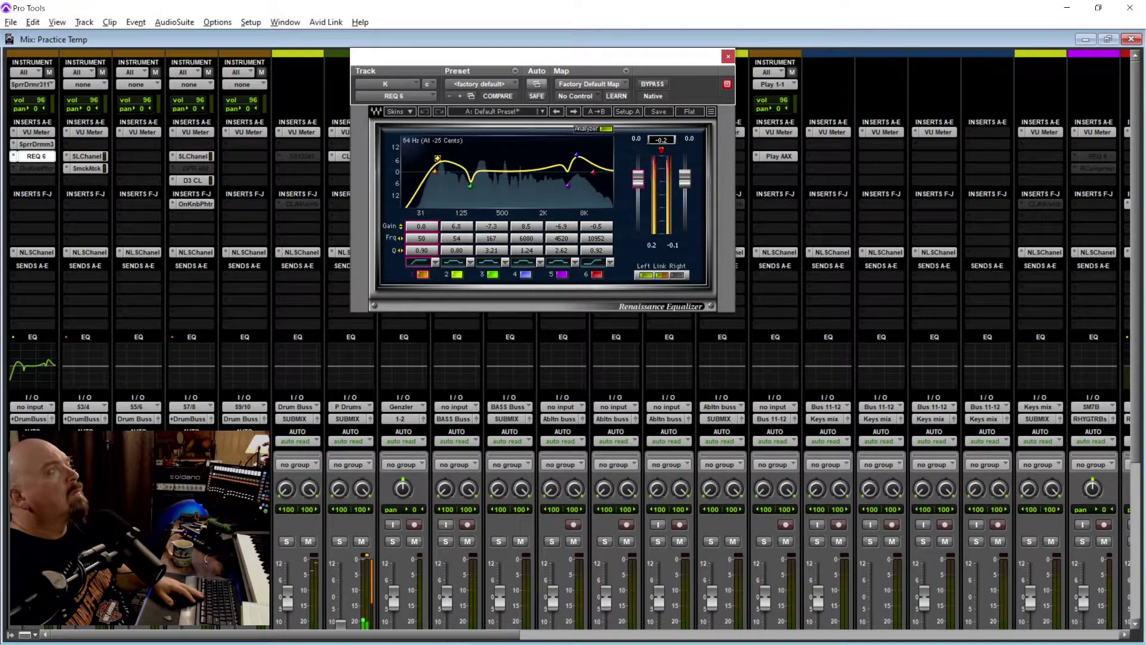
drag(437, 159, 437, 155)
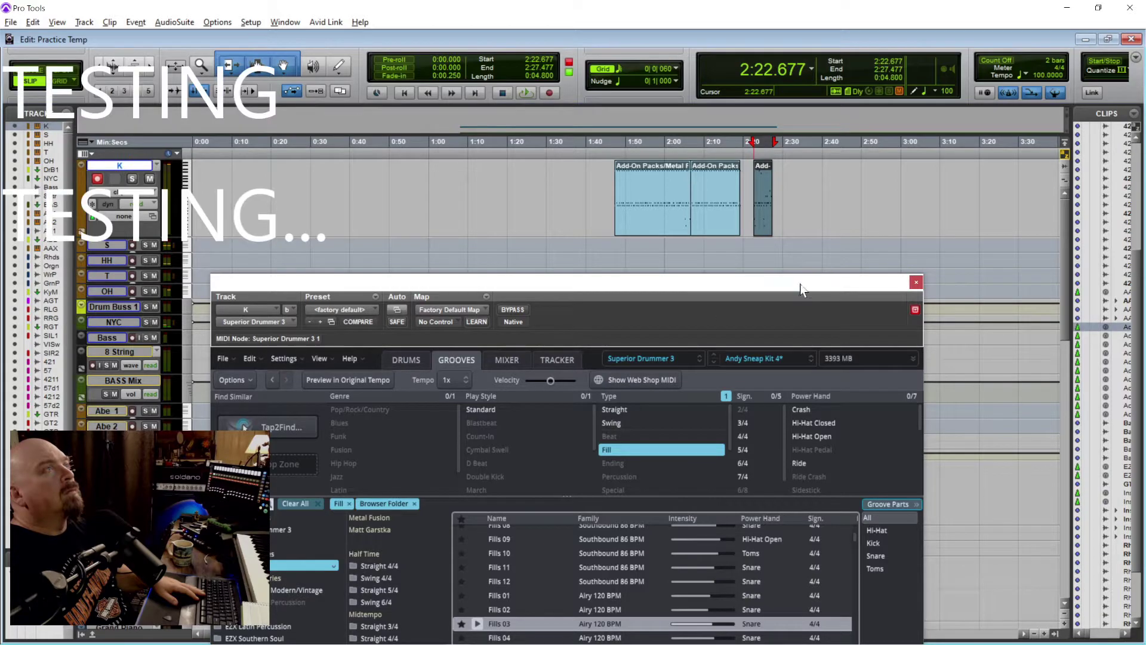
Move the Superior Drummer window down in the Edit window and look over the keys and guitar tracks during playback from 1:09.600.
drag(862, 286, 843, 544)
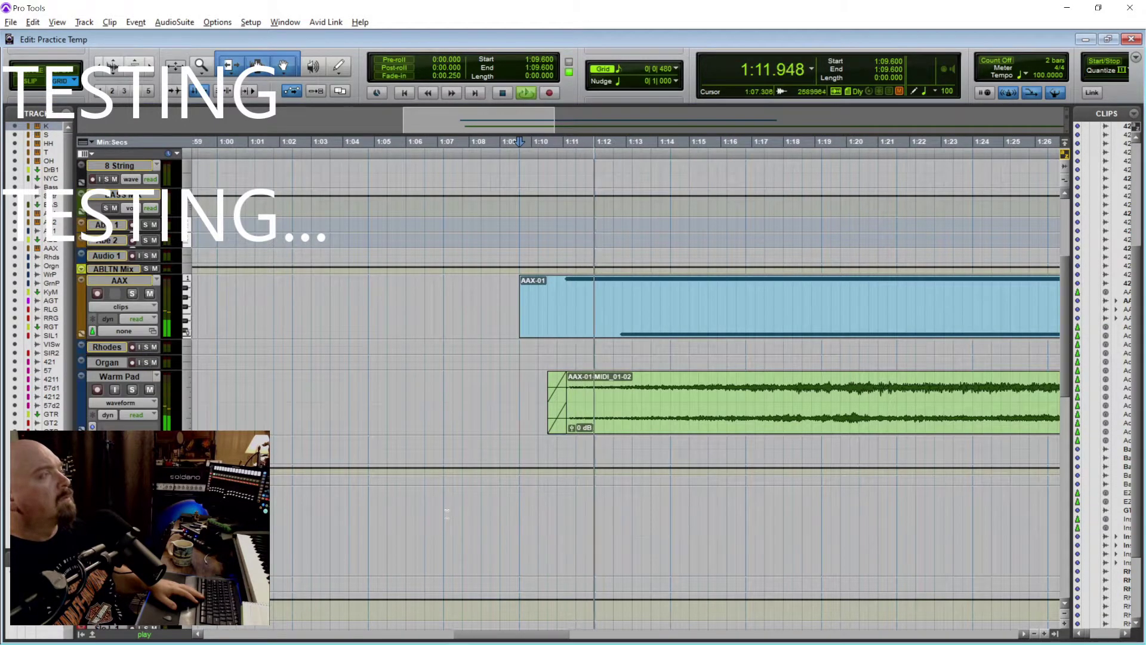
scroll(447, 512, down, 4)
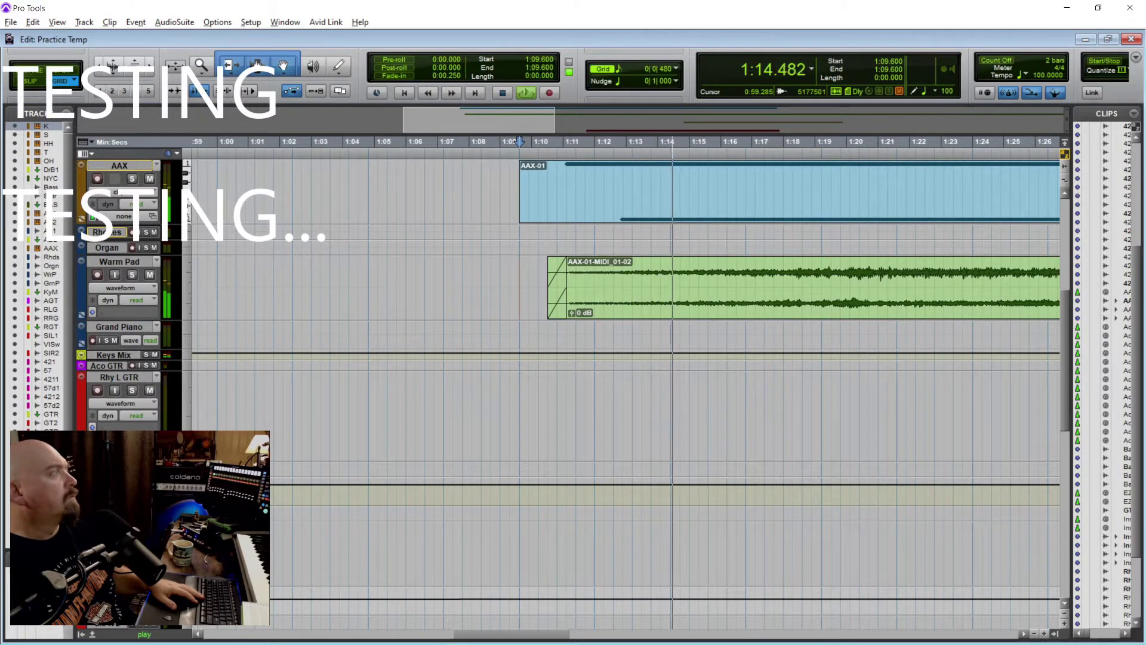
scroll(358, 544, down, 6)
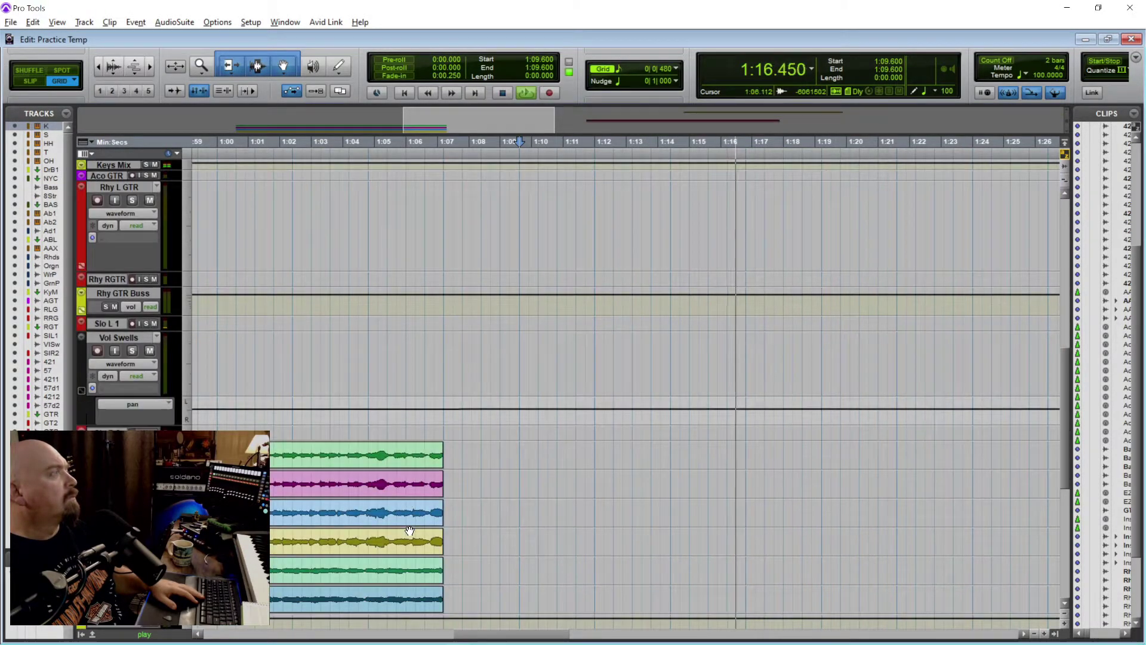
scroll(407, 530, up, 7)
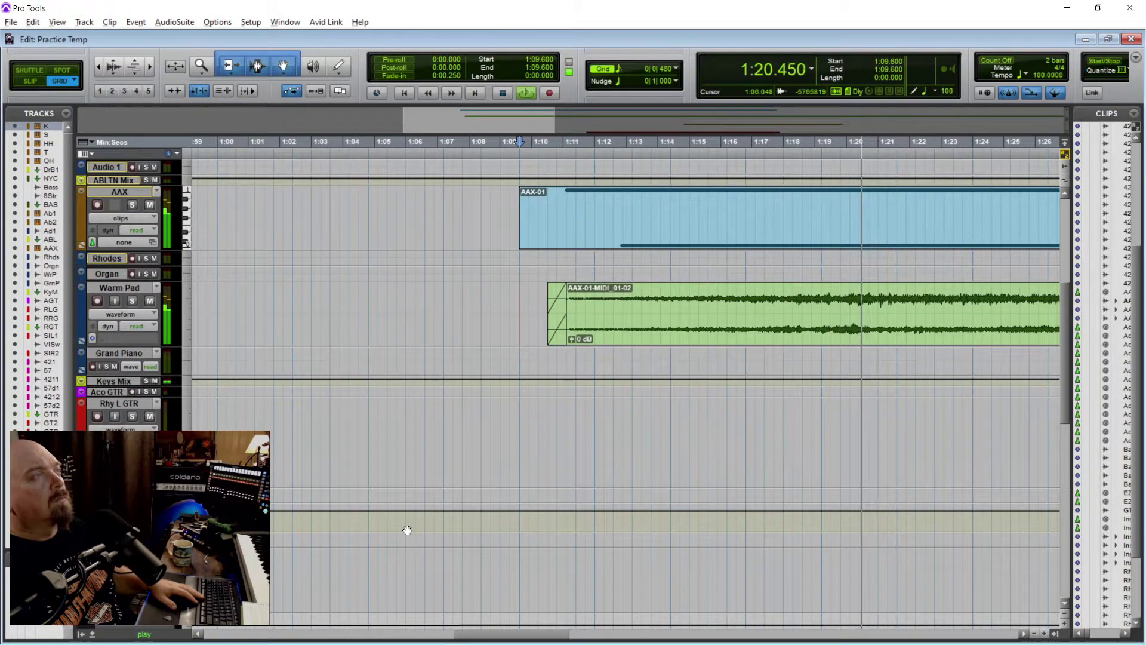
Reduce the height of all tracks to fit the keys and guitar tracks together during playback.
scroll(408, 529, up, 1)
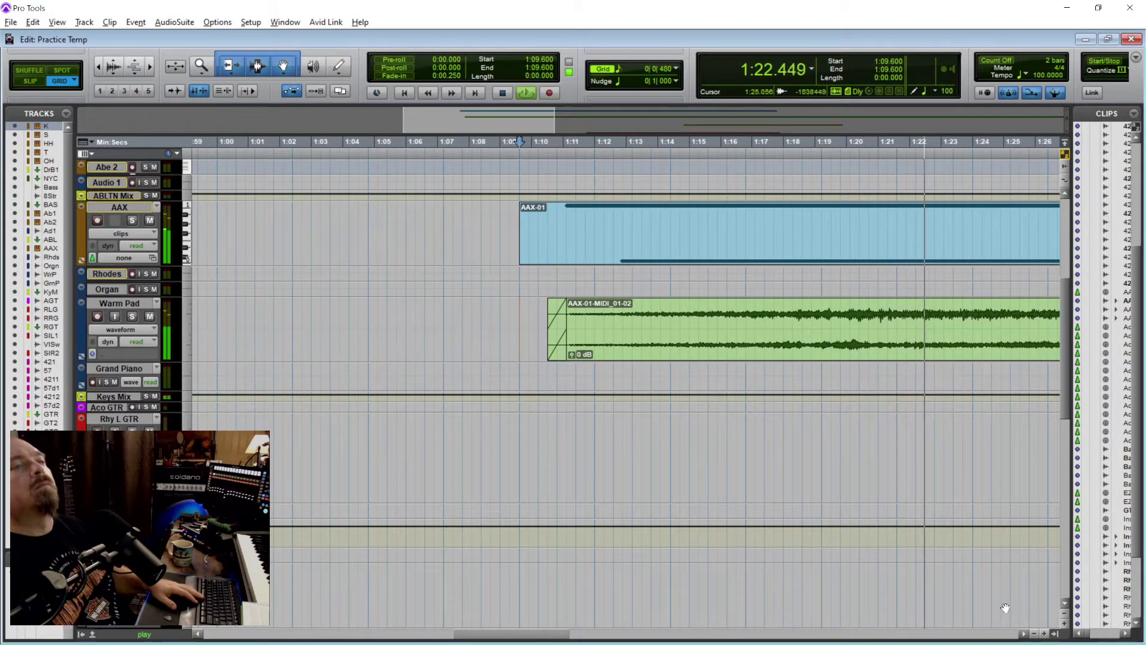
click(1063, 613)
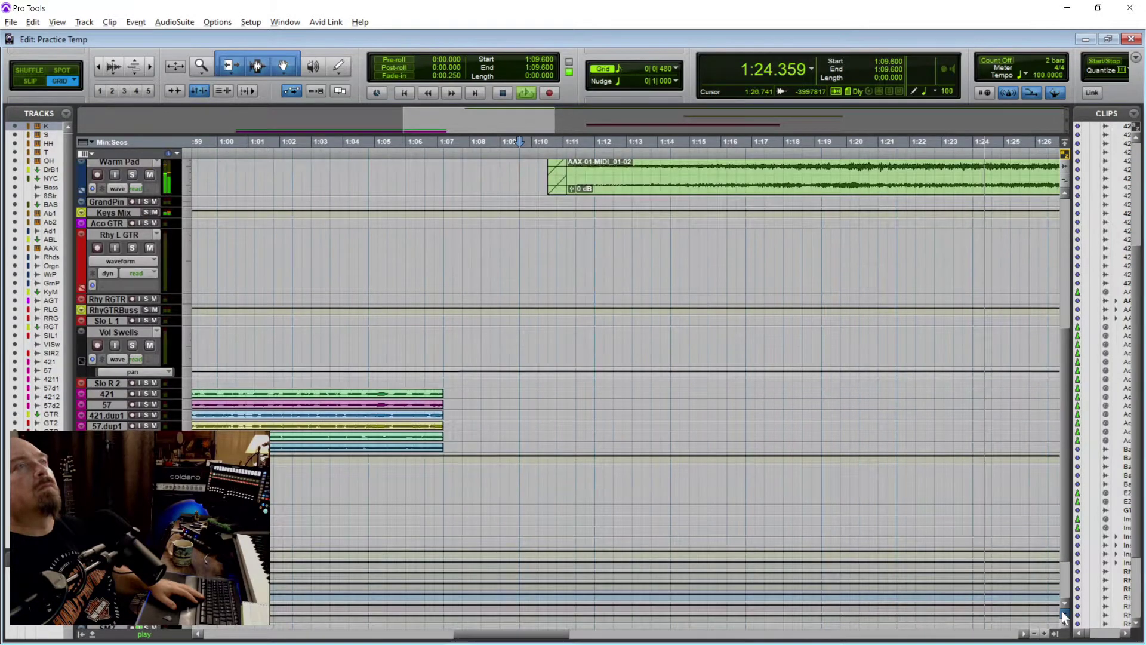
click(1062, 611)
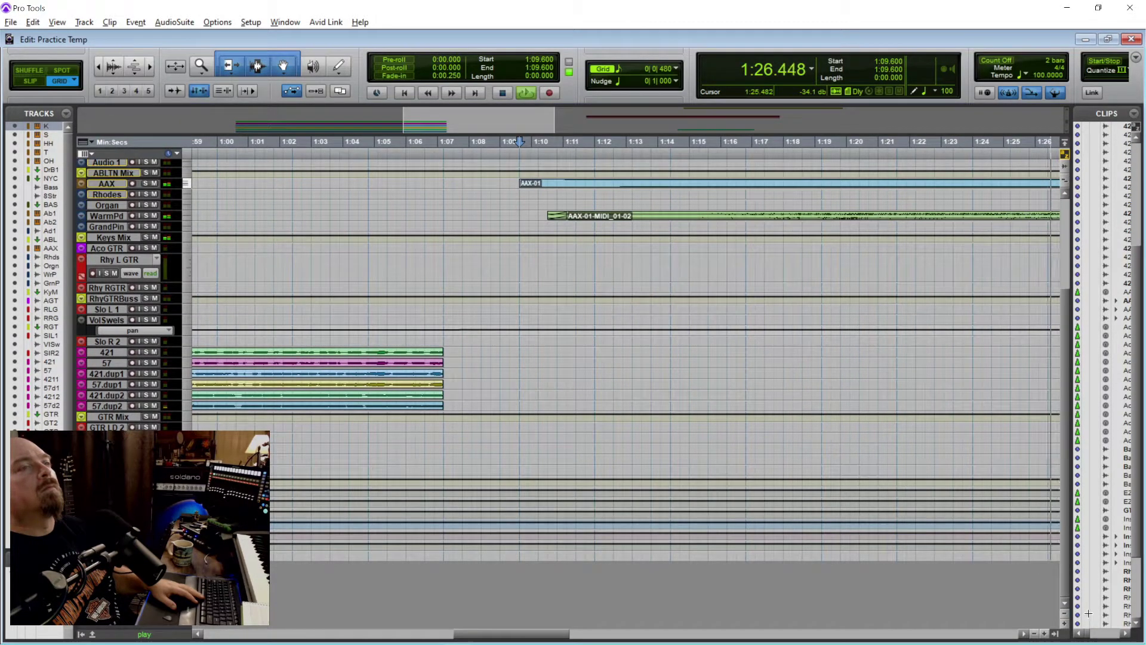
click(1068, 611)
click(1068, 611)
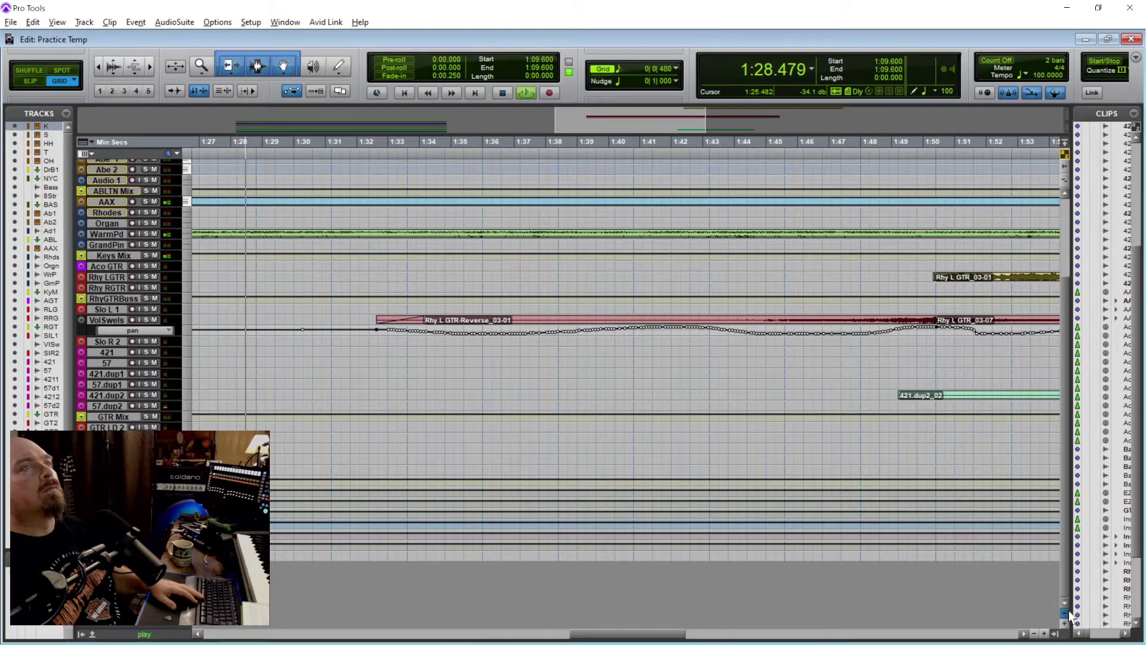
Enlarge the track heights again and look over the AAX, Warm Pad and rhythm guitar tracks during playback.
click(1064, 624)
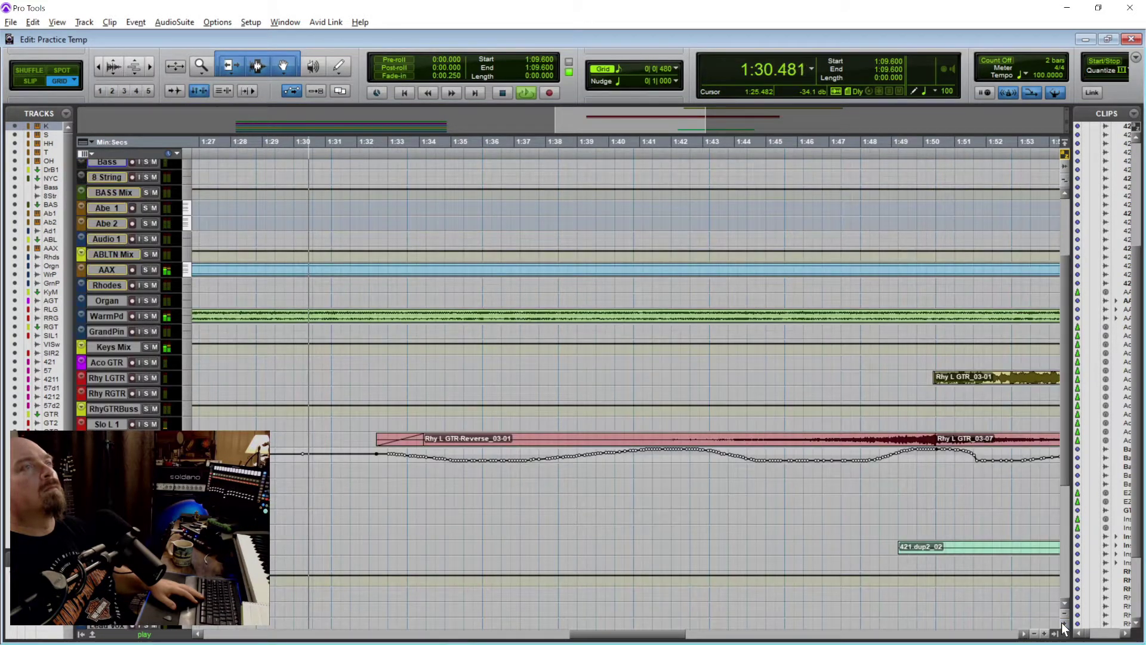
click(1064, 624)
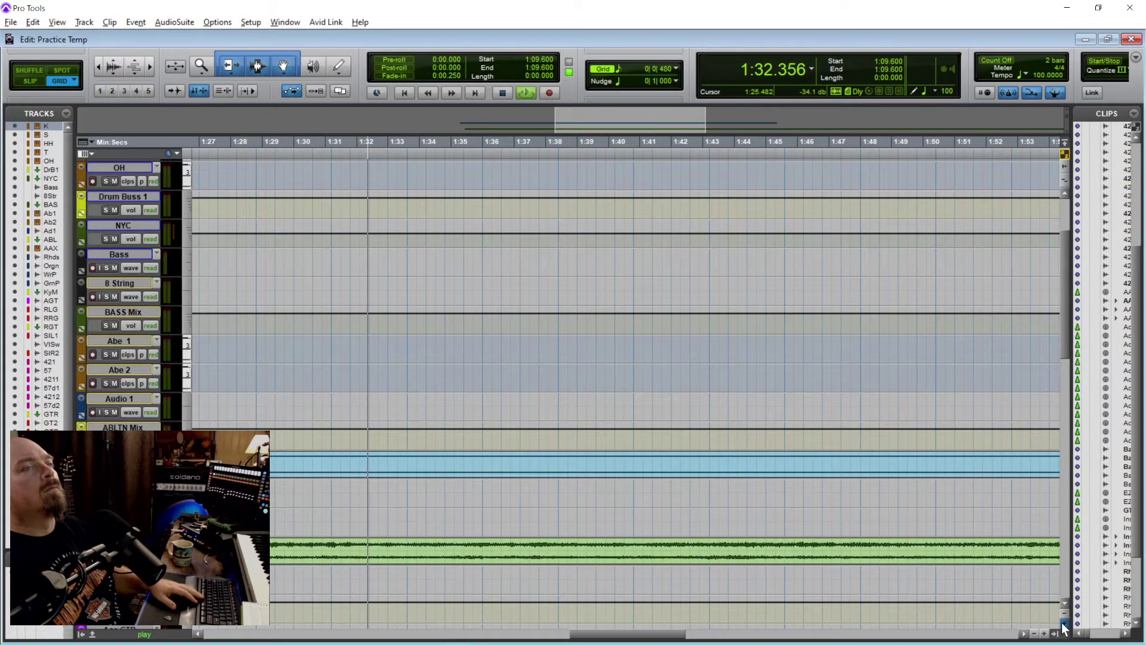
click(1063, 624)
click(1064, 615)
scroll(908, 545, down, 3)
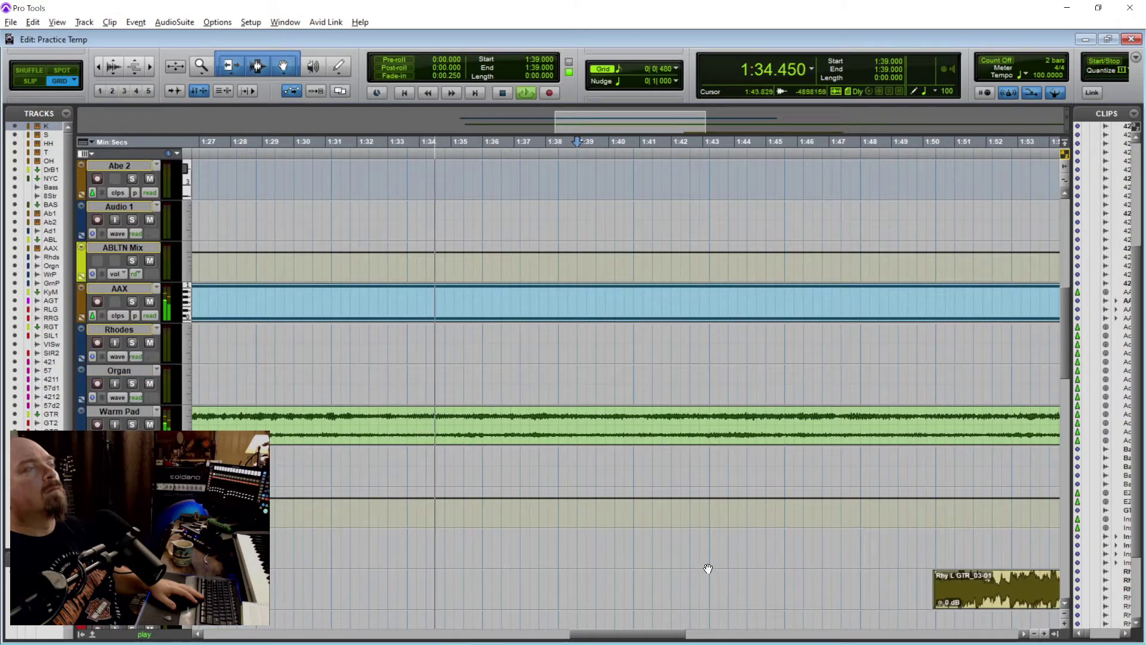
scroll(634, 573, down, 2)
Switch to the Mix window and lower the Rhy GTR Buss fader to -5.7.
key(ctrl+equal)
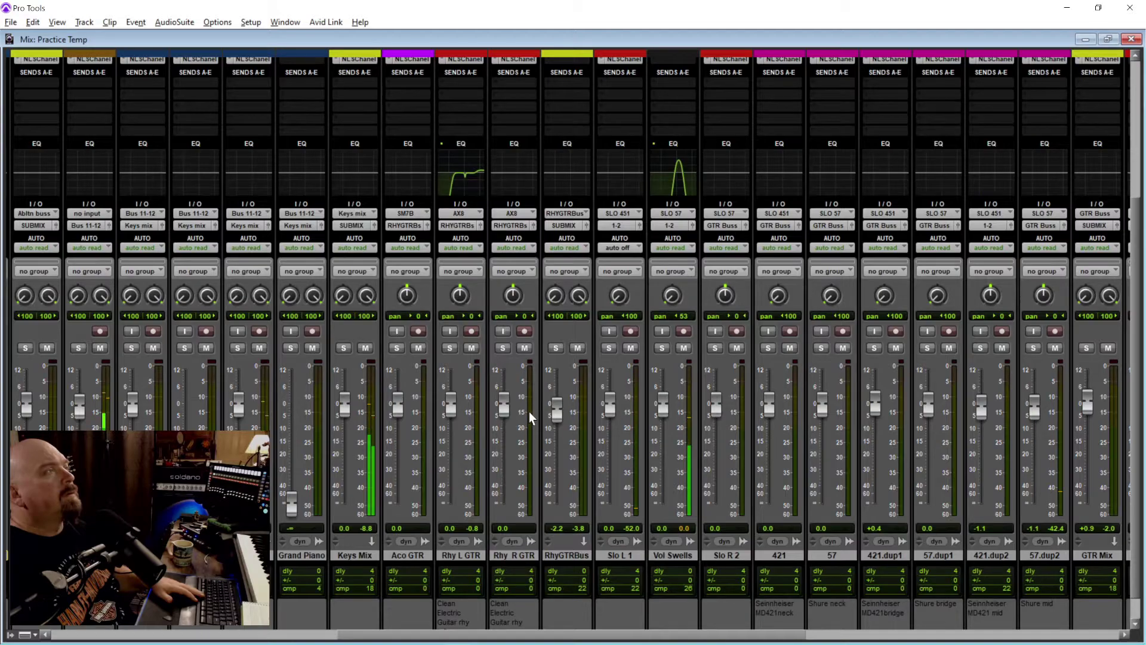
mouse_move(553, 413)
mouse_down()
mouse_move(554, 431)
mouse_move(564, 420)
mouse_up()
Insert the multichannel stereo Q10 equalizer in an empty insert slot on the Rhy GTR Buss track.
scroll(564, 156, up, 2)
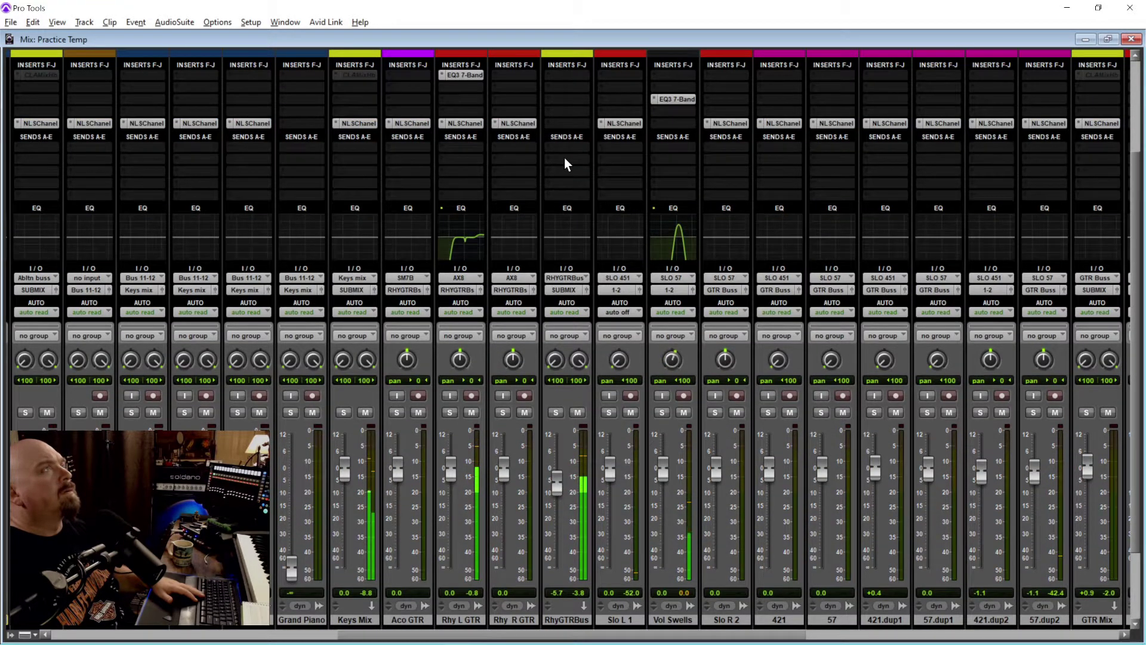
click(564, 98)
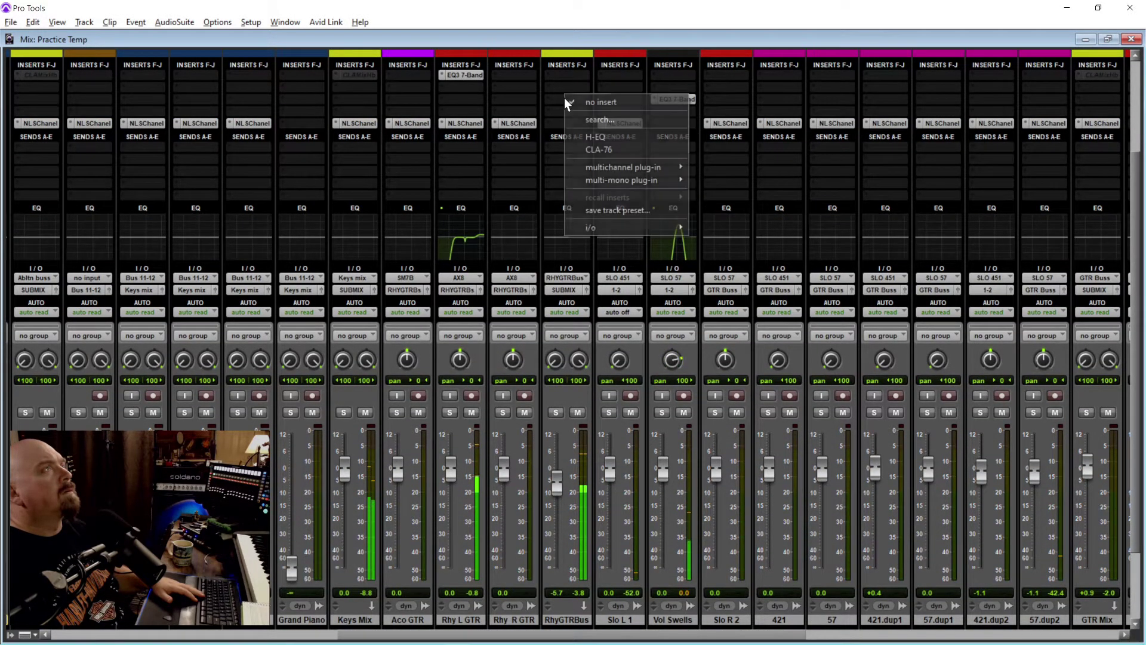
mouse_move(657, 164)
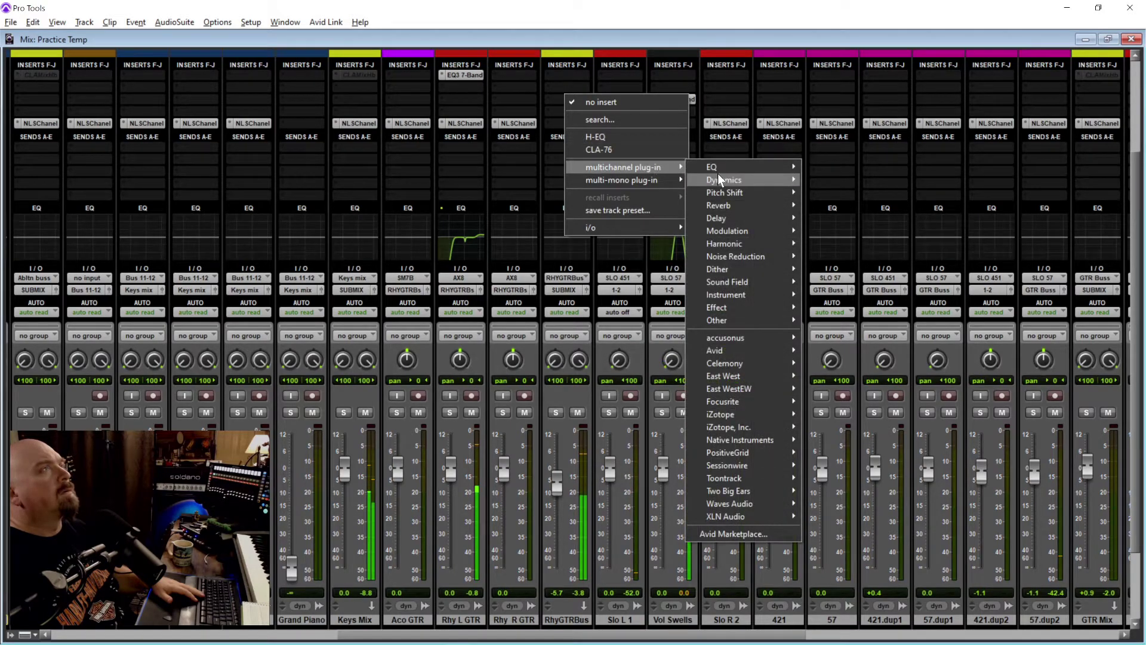
mouse_move(729, 167)
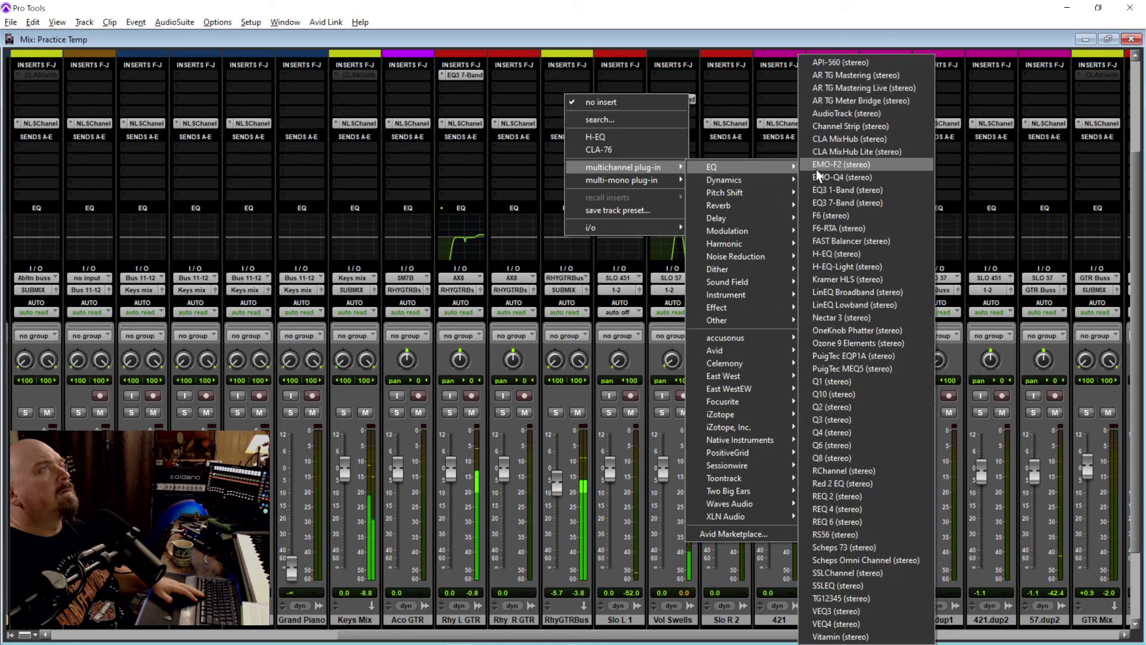
click(854, 391)
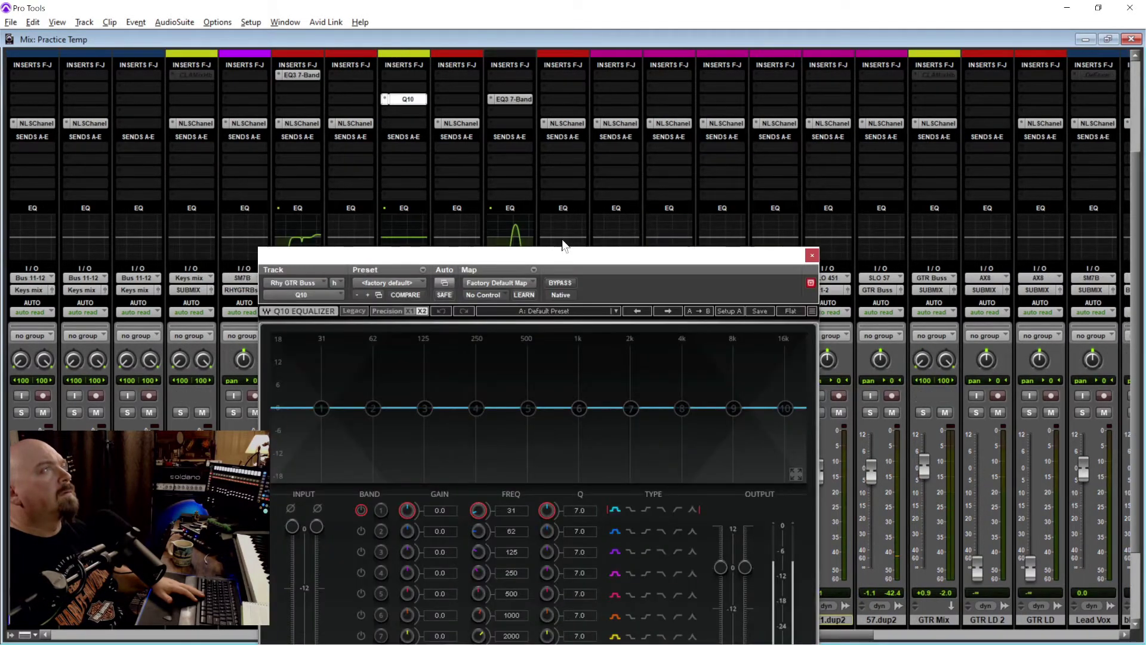
Browse the Q10 factory presets on the Rhy GTR Buss and close the plug-in window without loading one.
click(572, 310)
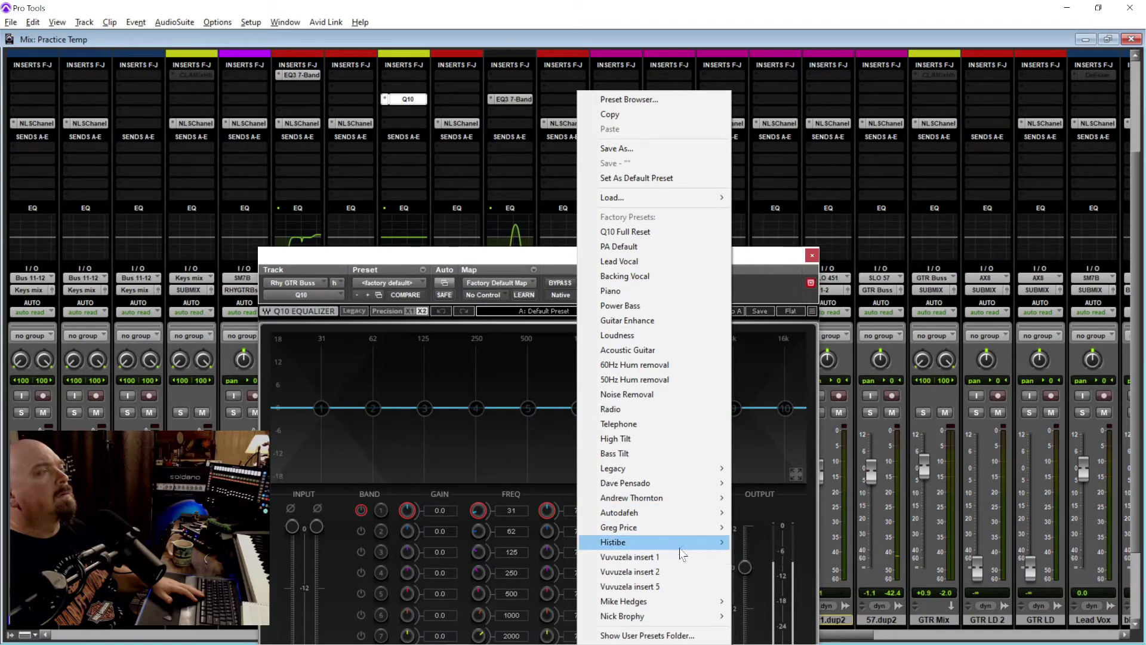
mouse_move(685, 604)
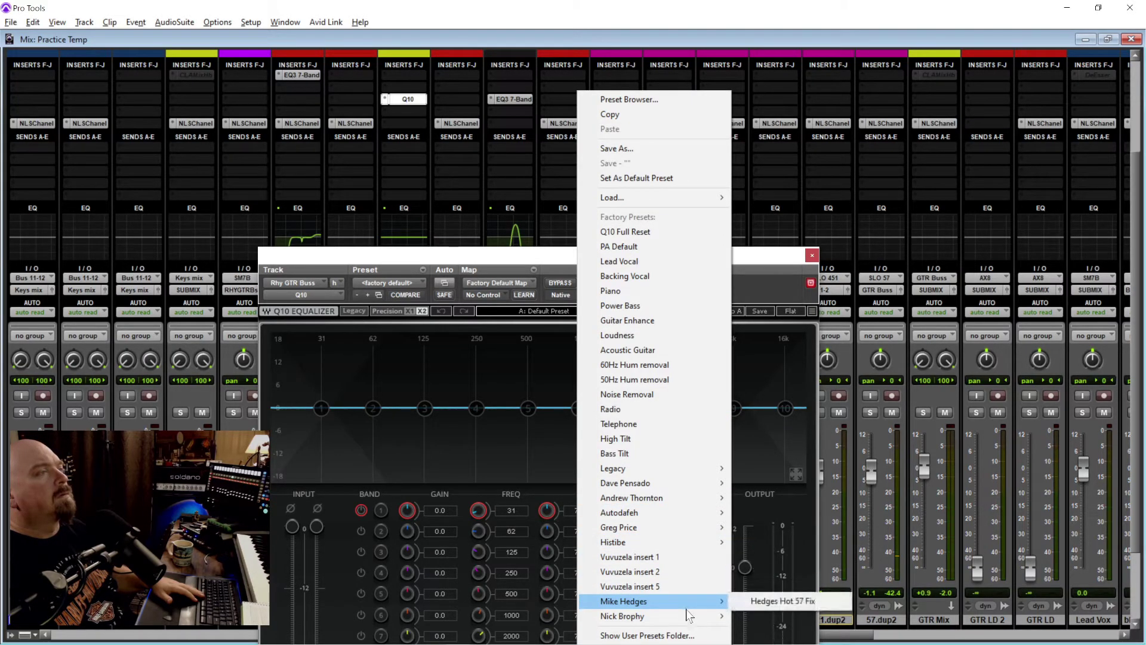
mouse_move(696, 623)
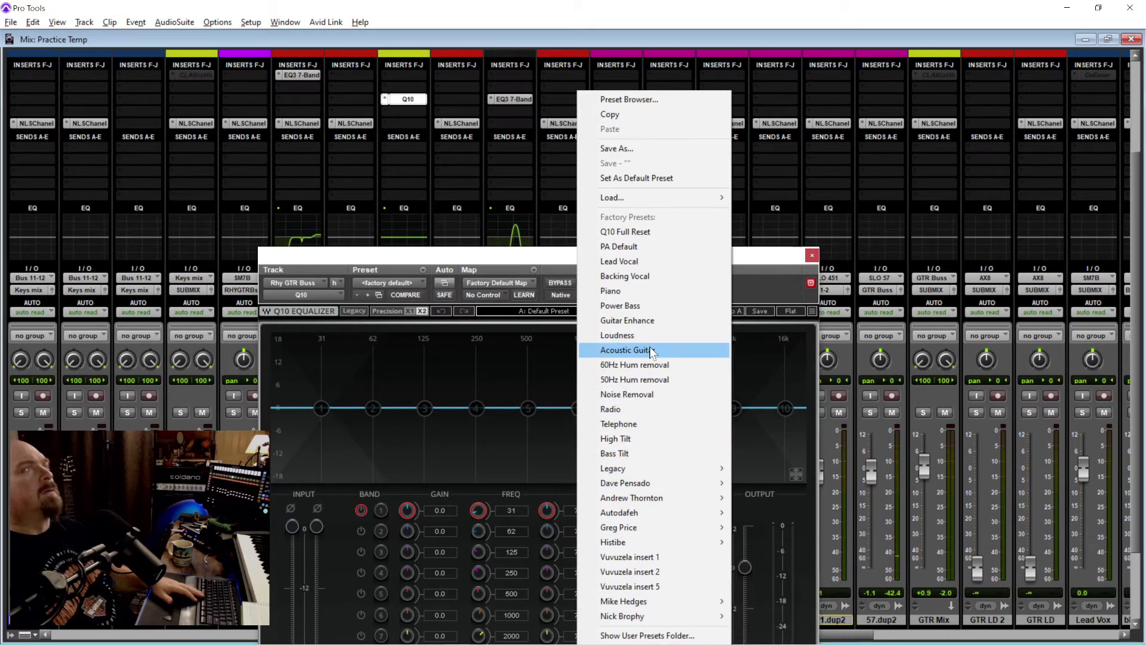
click(812, 255)
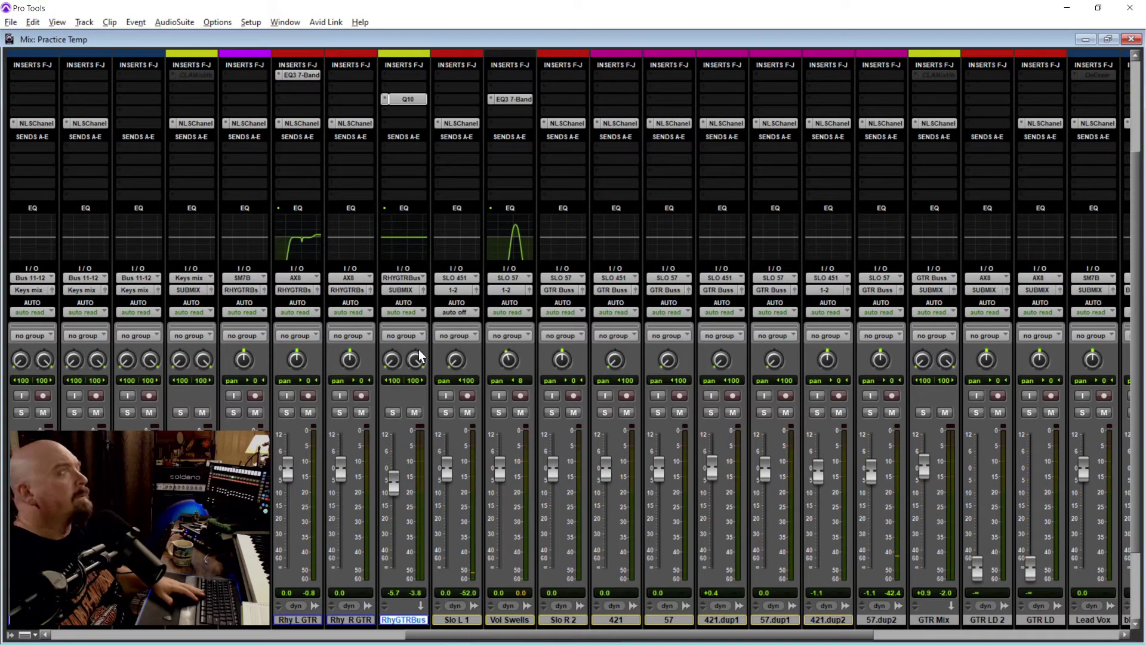
click(384, 98)
key(Escape)
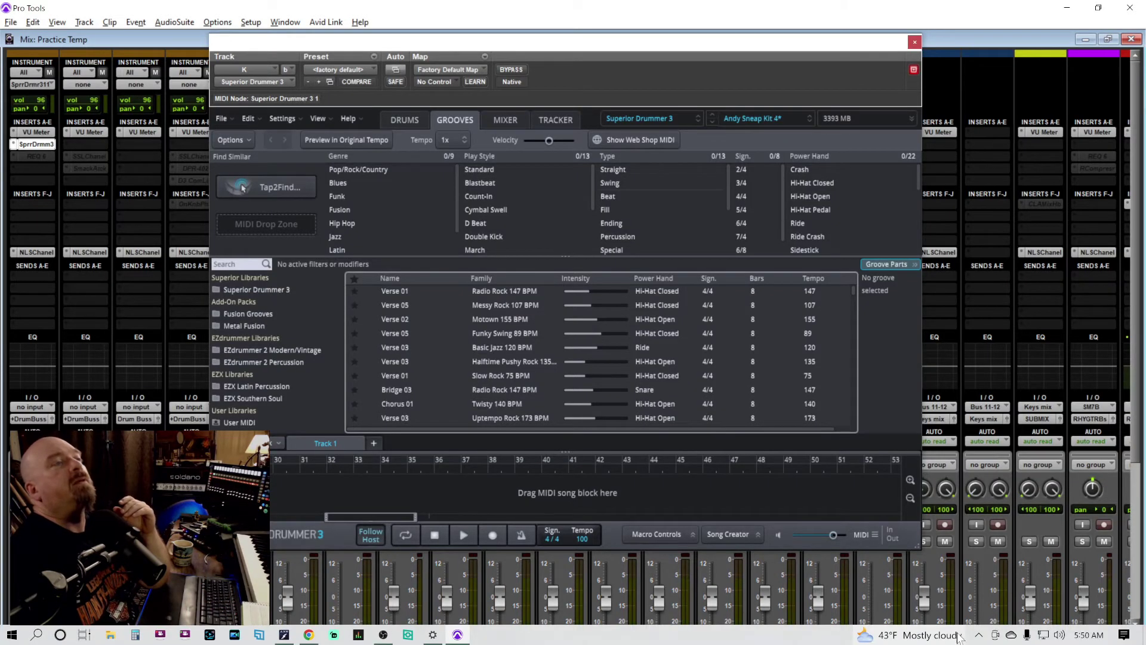
Show the hidden system tray icons and open the green keyboard utility among them.
click(979, 635)
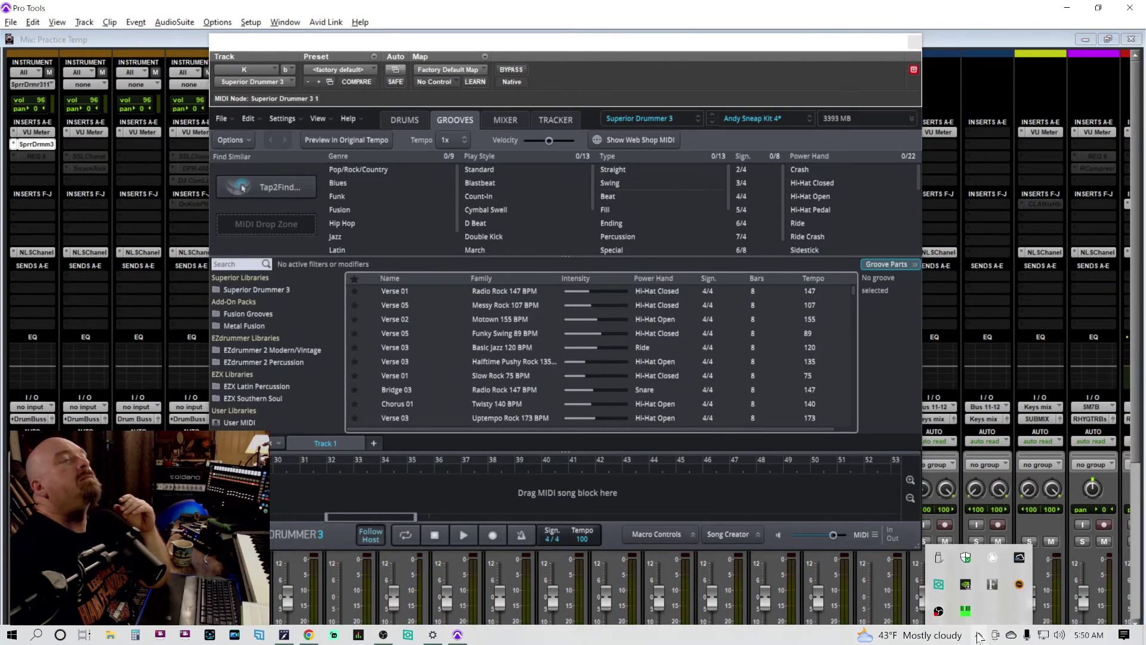
click(965, 610)
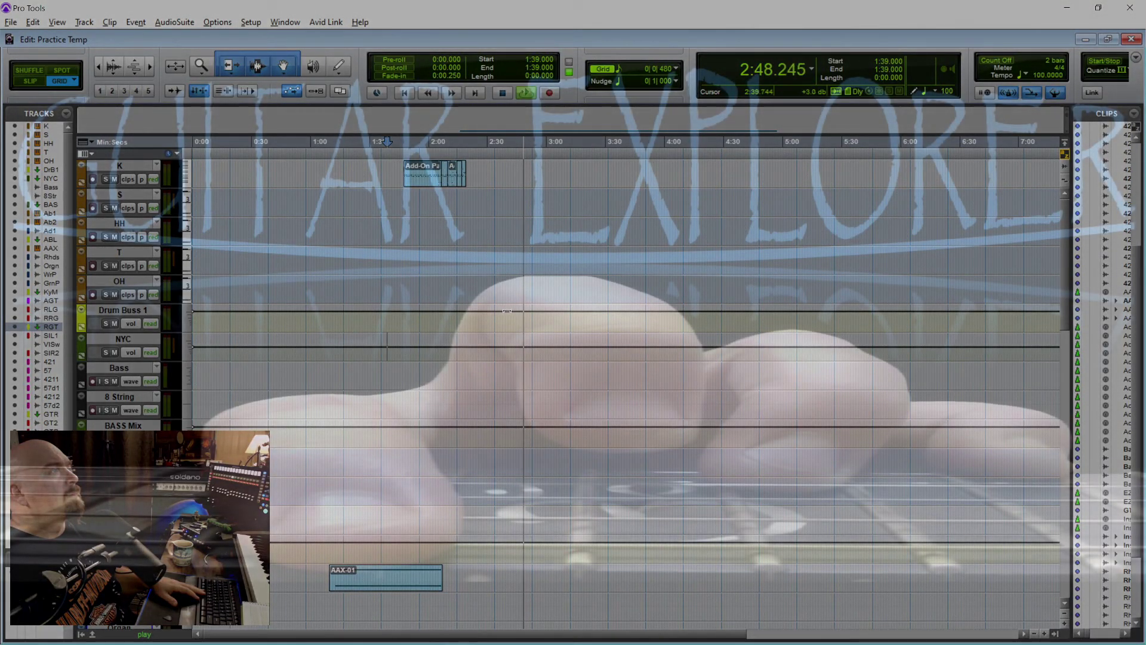
Stop the session playback in the Edit window.
key(space)
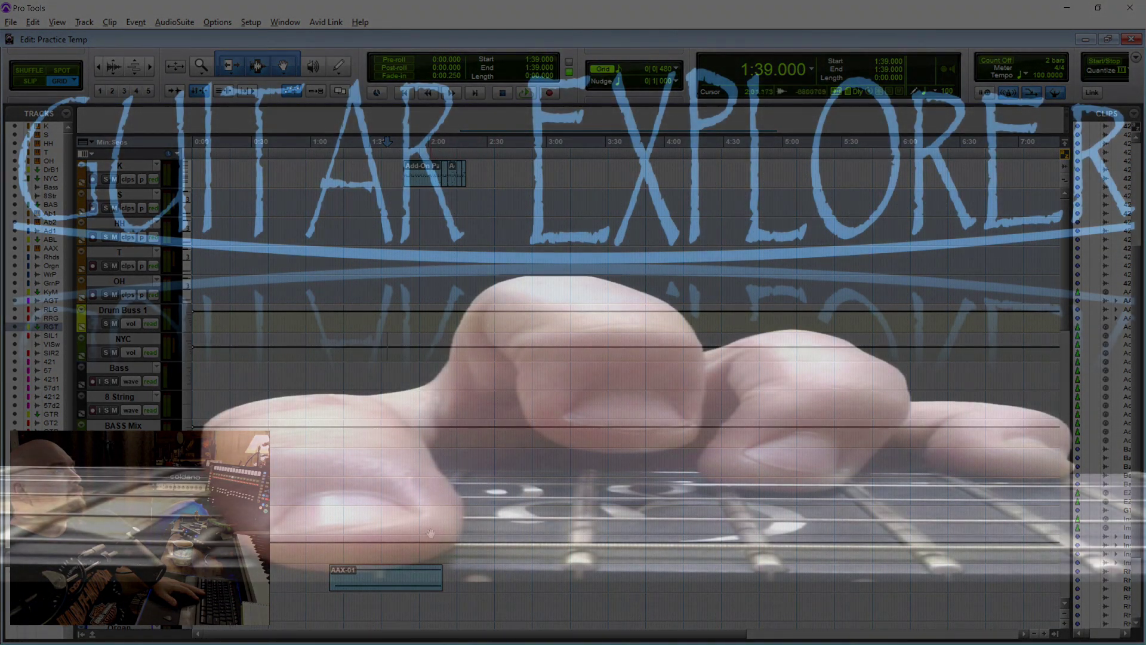